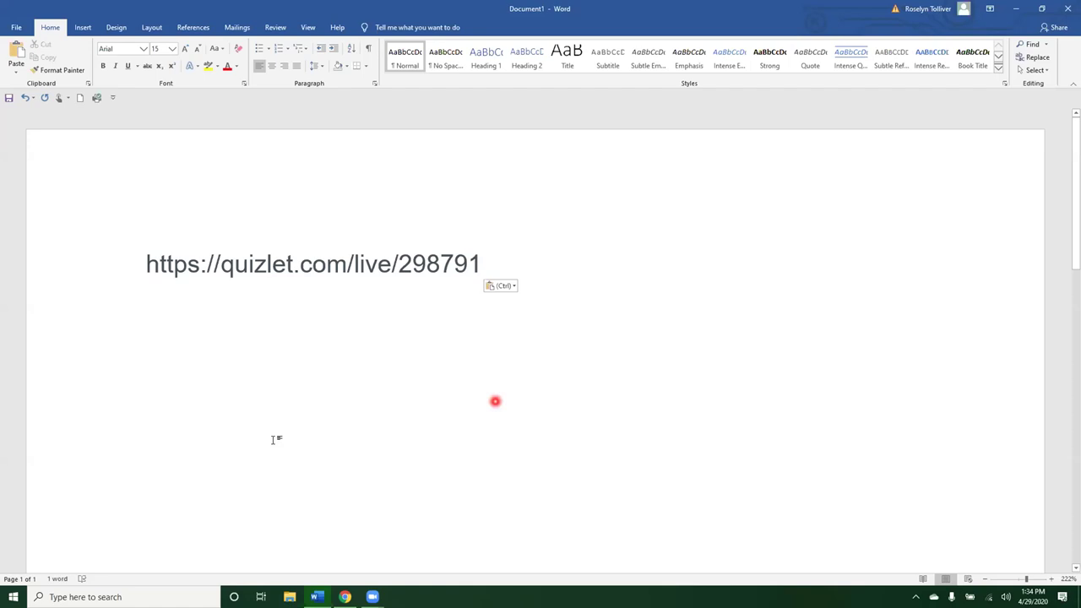
Step: Switch to the Quizlet Live lobby in Chrome and create the game with the joined players
key(alt+Tab)
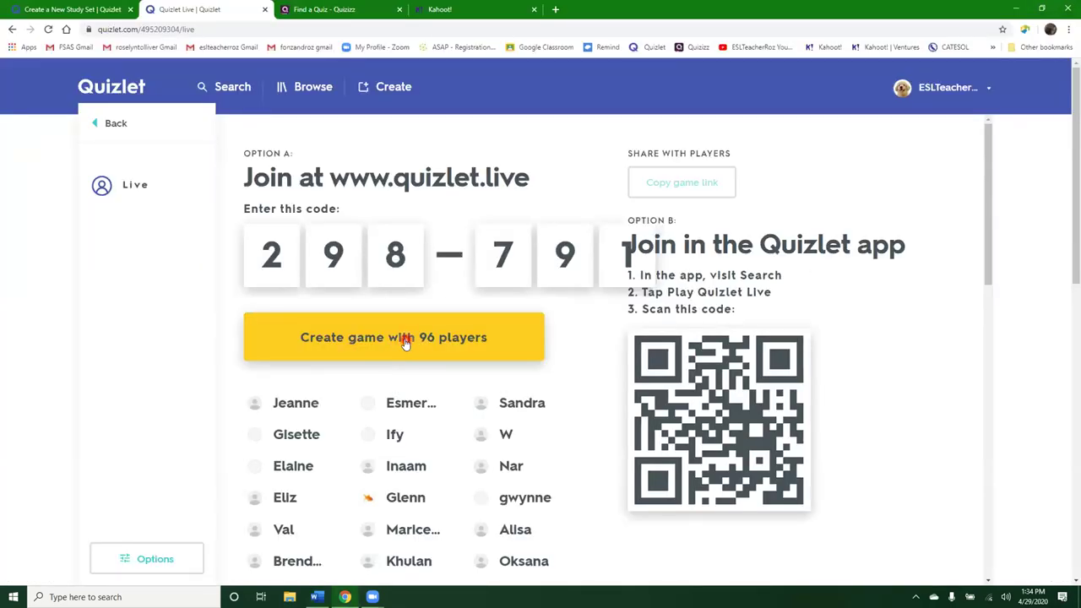
click(406, 341)
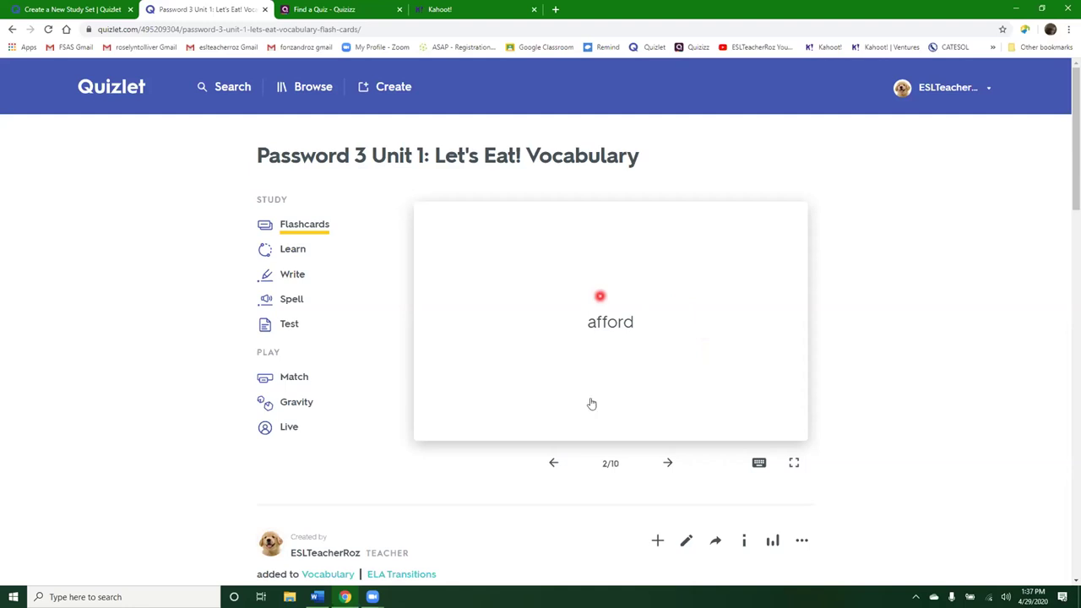
Step: Advance from the "afford" flashcard to "suggest" and flip it to show its definition
click(667, 462)
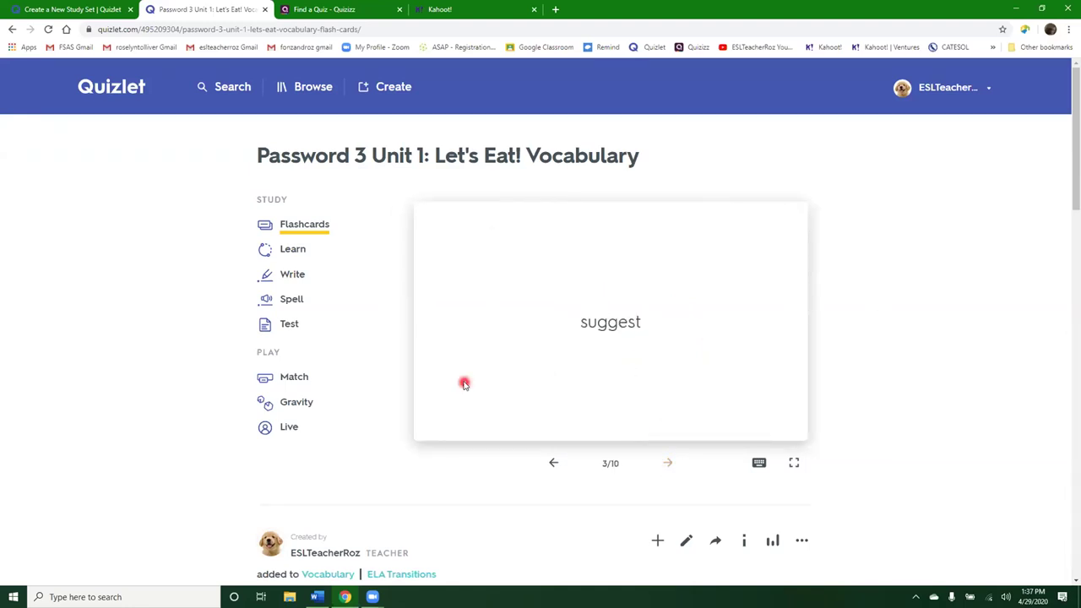
click(627, 389)
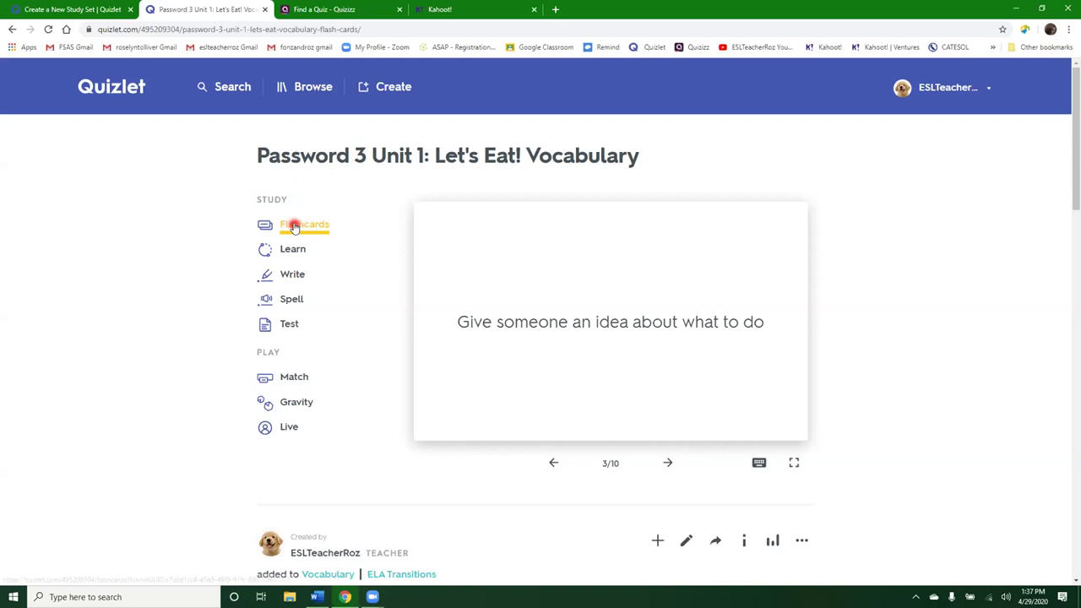
Step: Start Learn mode for the vocabulary set and answer "At a previous time" with "once"
click(290, 249)
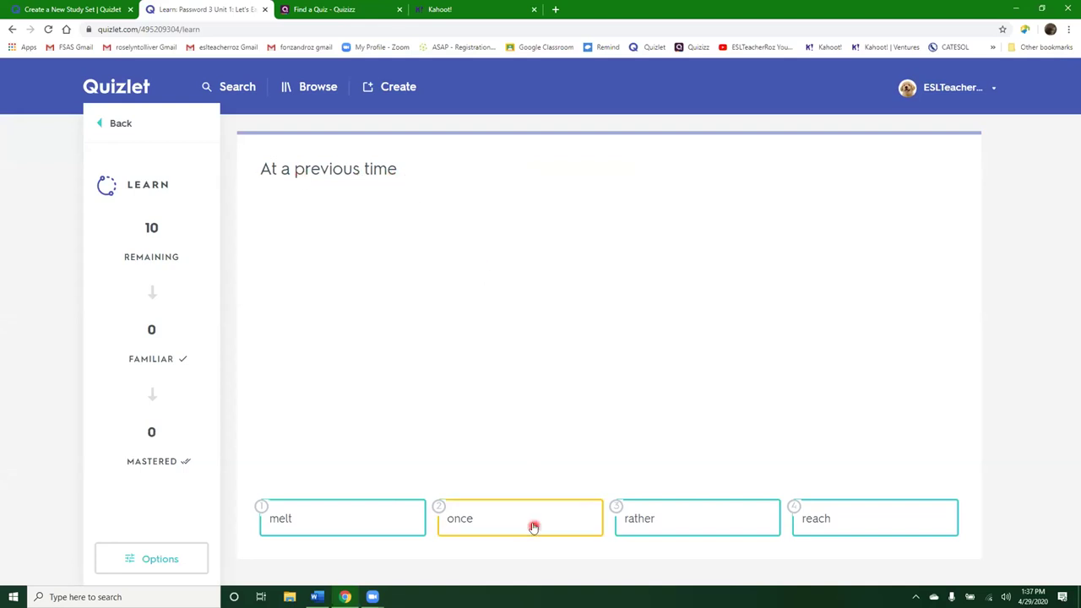
click(481, 530)
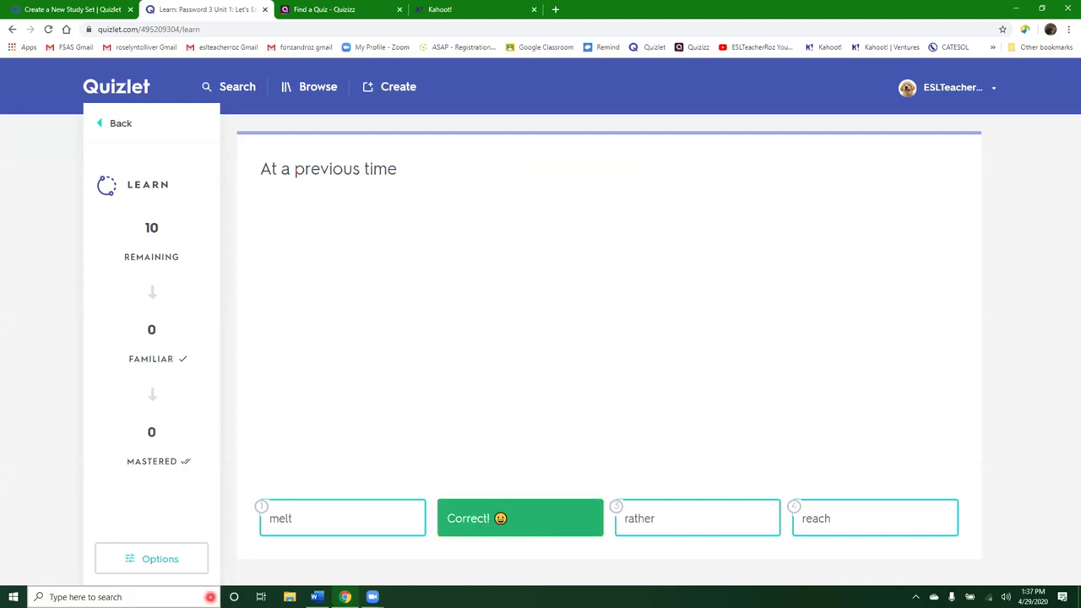
Step: Set Learn mode to answer with Definition instead of Term and start the progress over
click(151, 558)
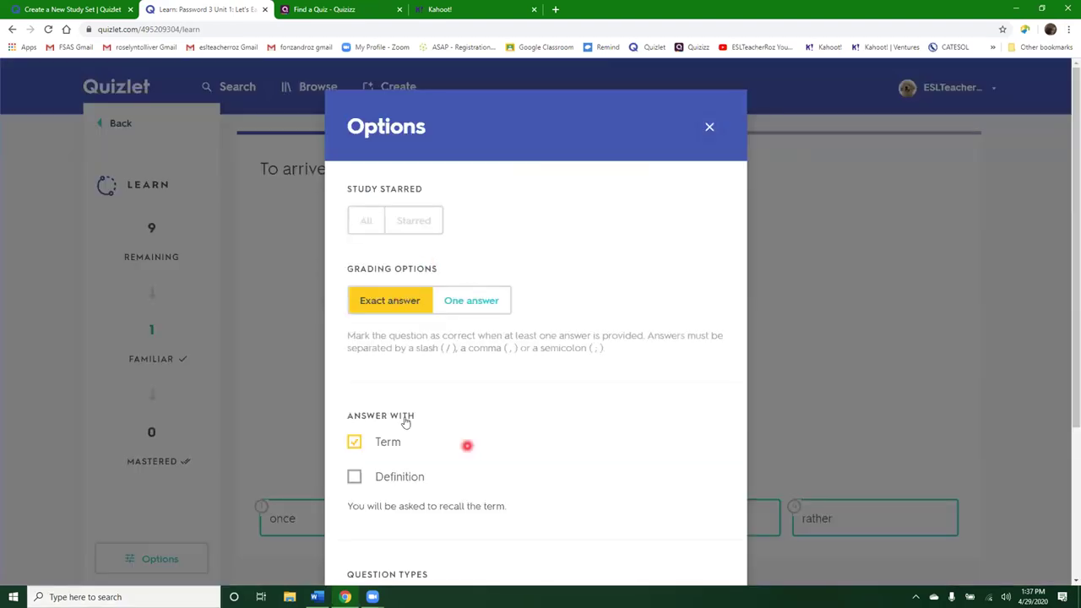
scroll(423, 380, down, 2)
click(353, 309)
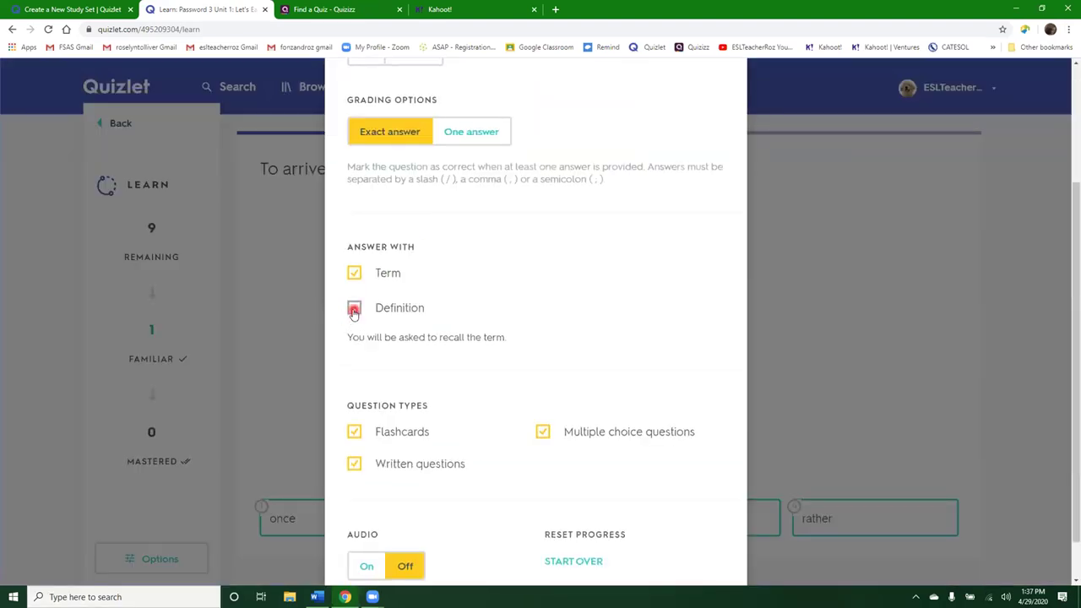
click(355, 273)
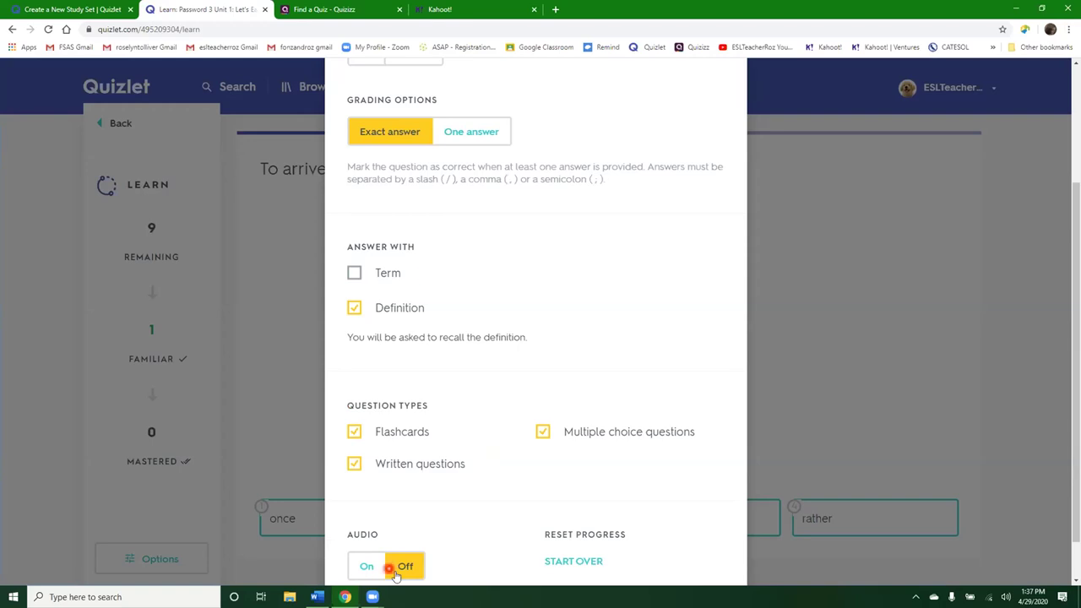
scroll(583, 506, down, 1)
click(582, 512)
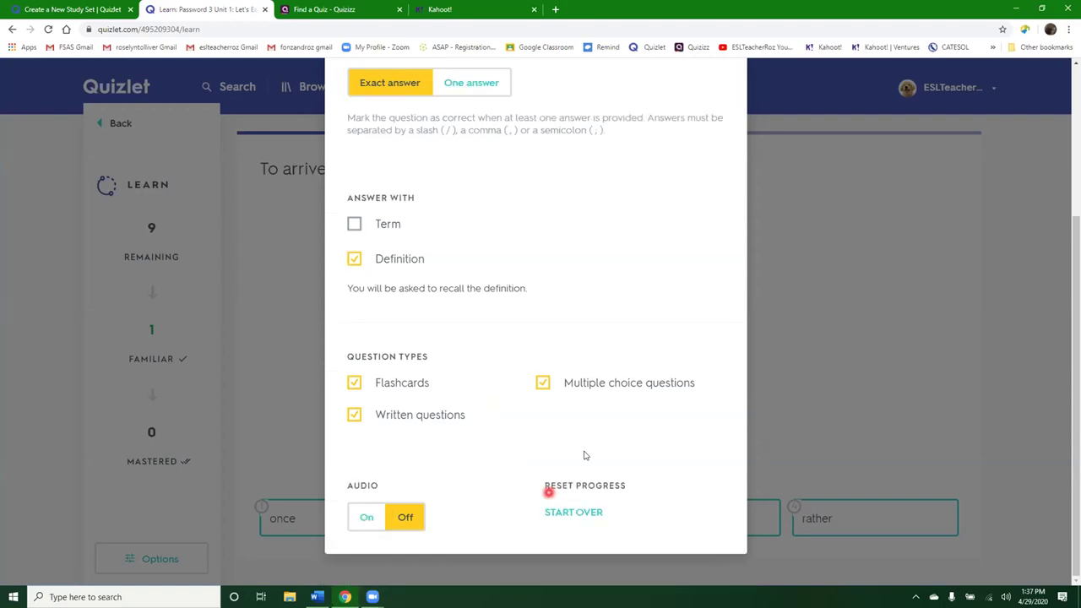
click(576, 384)
click(336, 180)
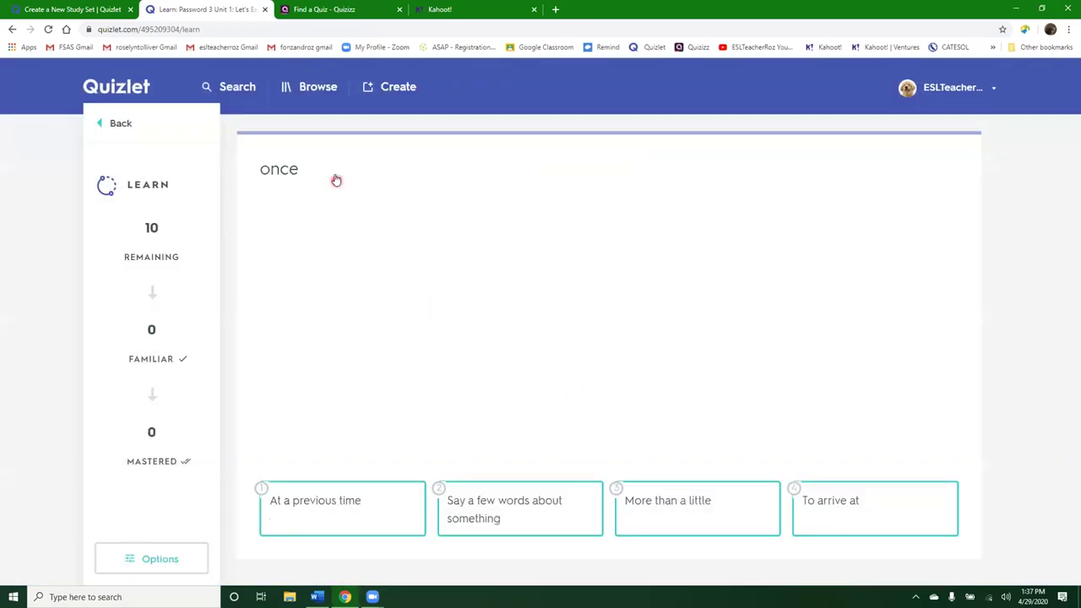
Step: Answer "once" with "At a previous time" in Learn mode and return to the set page
click(324, 516)
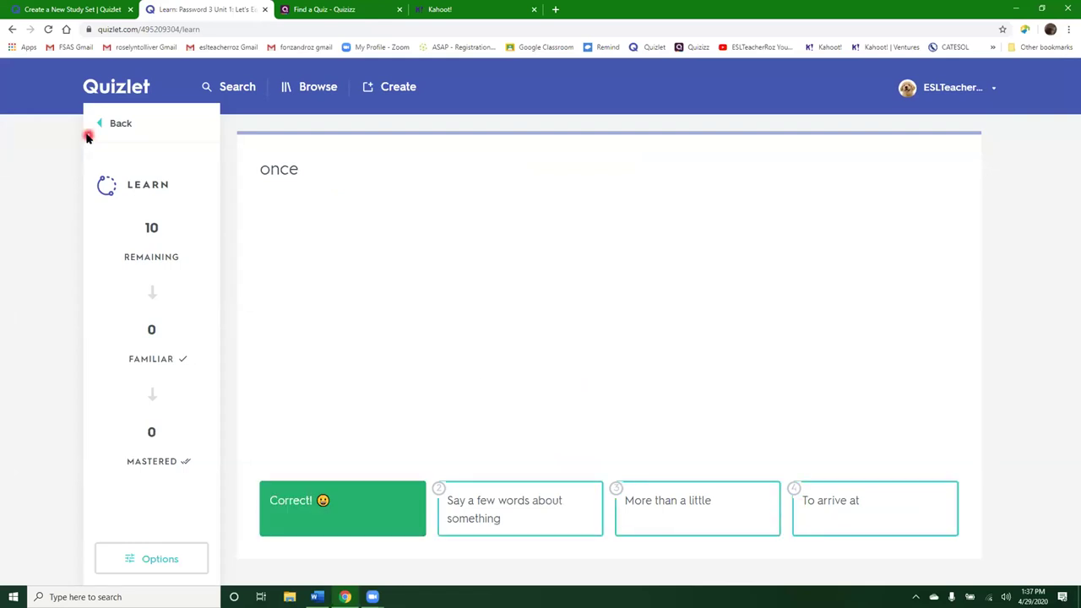
click(120, 124)
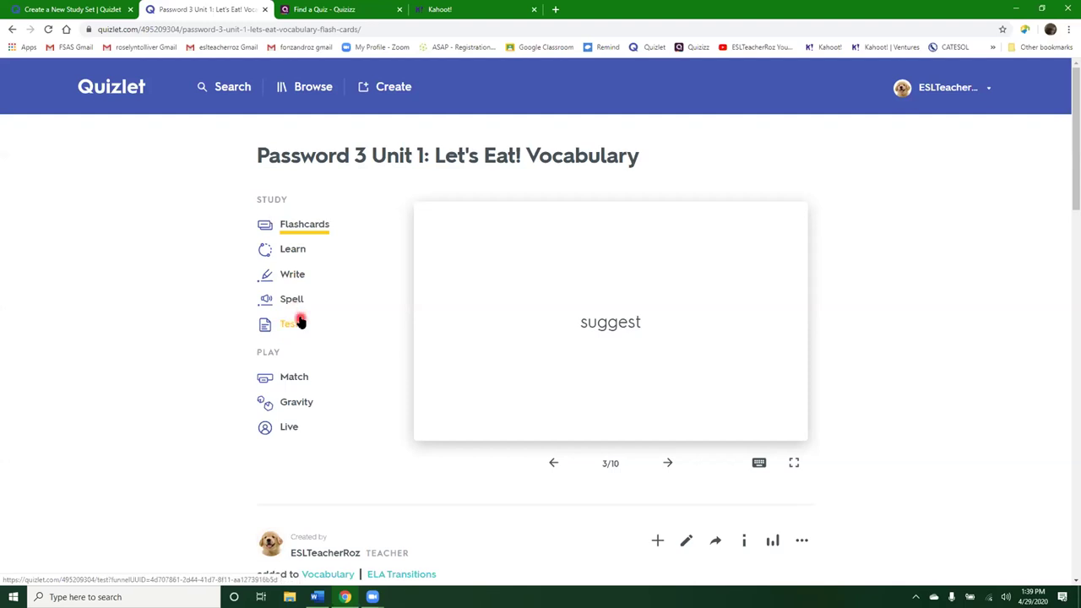
Step: Flip the "suggest" flashcard and resume Learn mode, answering "reach" with "To arrive at"
click(645, 340)
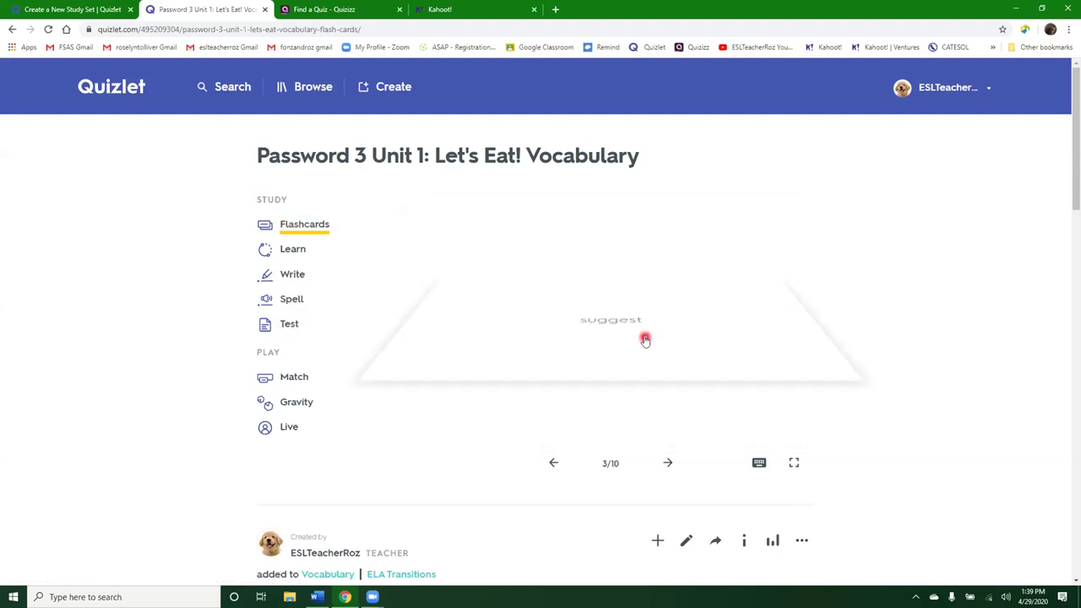
click(298, 251)
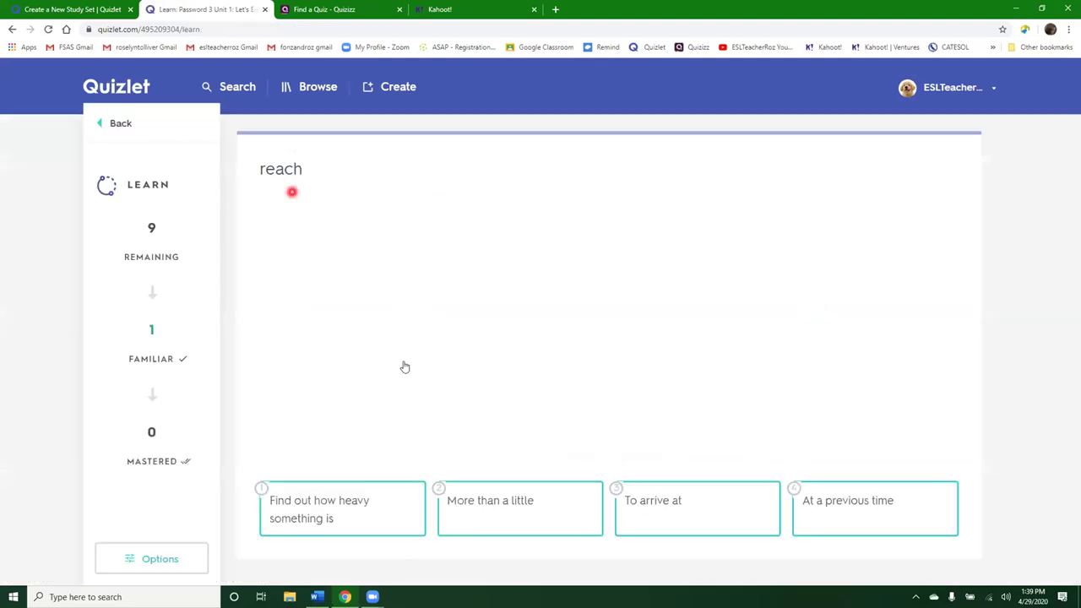
click(714, 505)
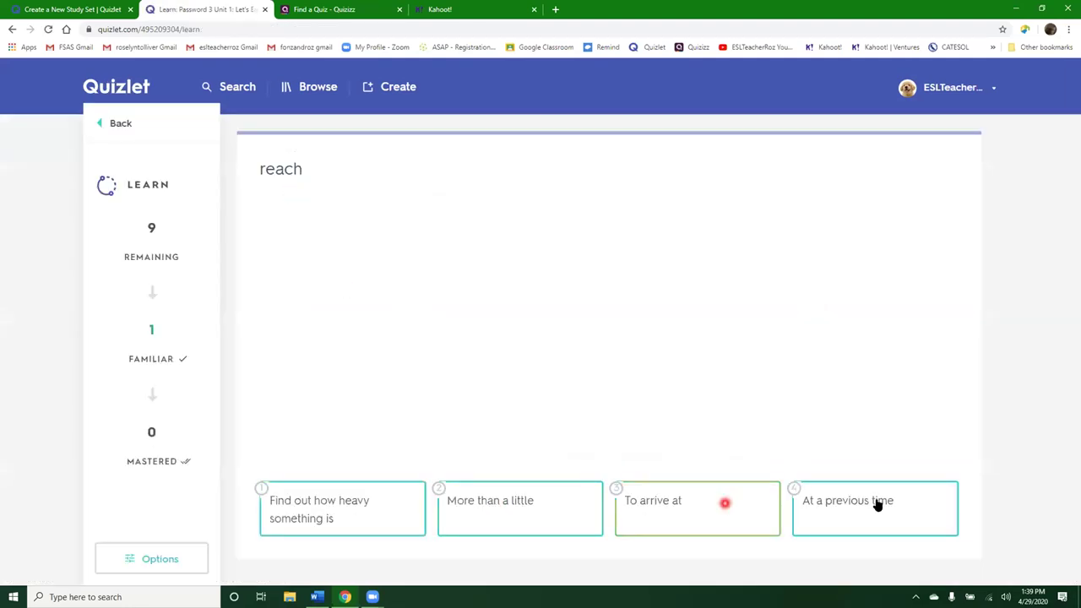
click(108, 124)
Step: Open Write mode, play the audio for "At a previous time", and go back to the set page
click(281, 277)
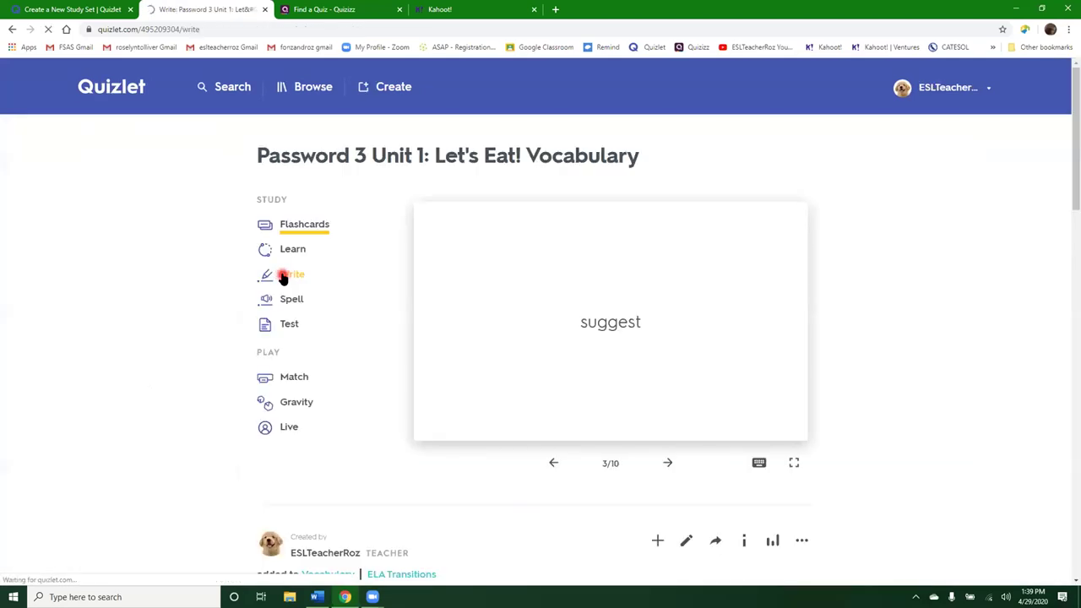
click(283, 277)
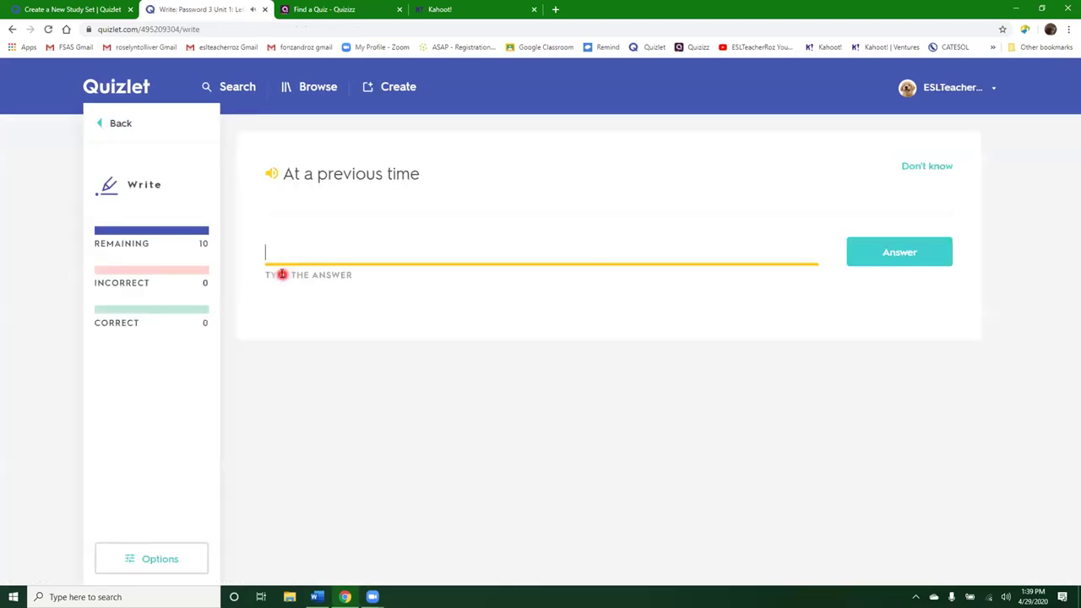
click(270, 174)
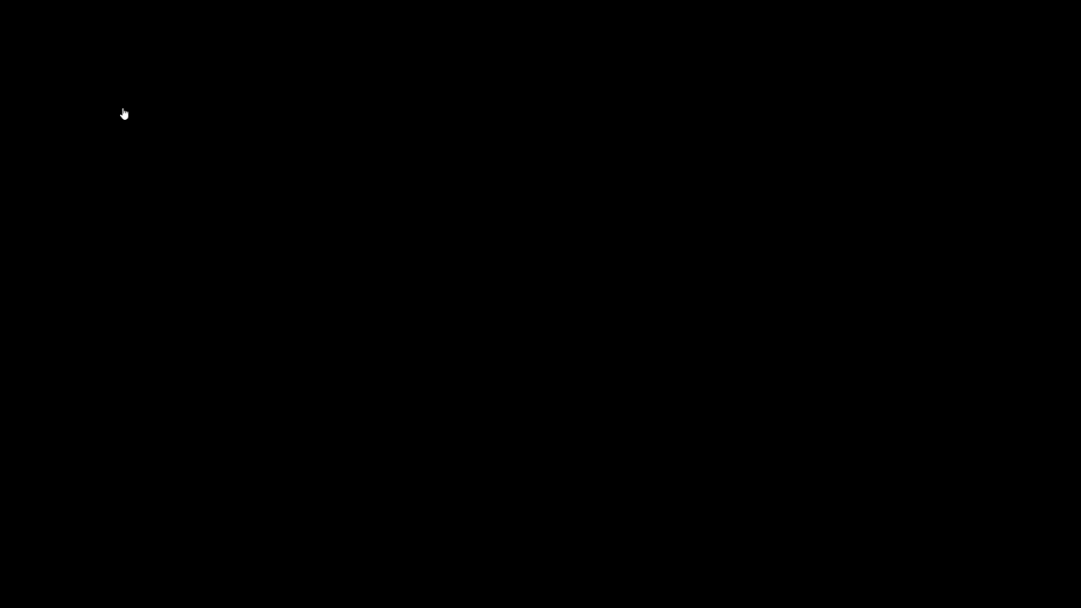
click(103, 128)
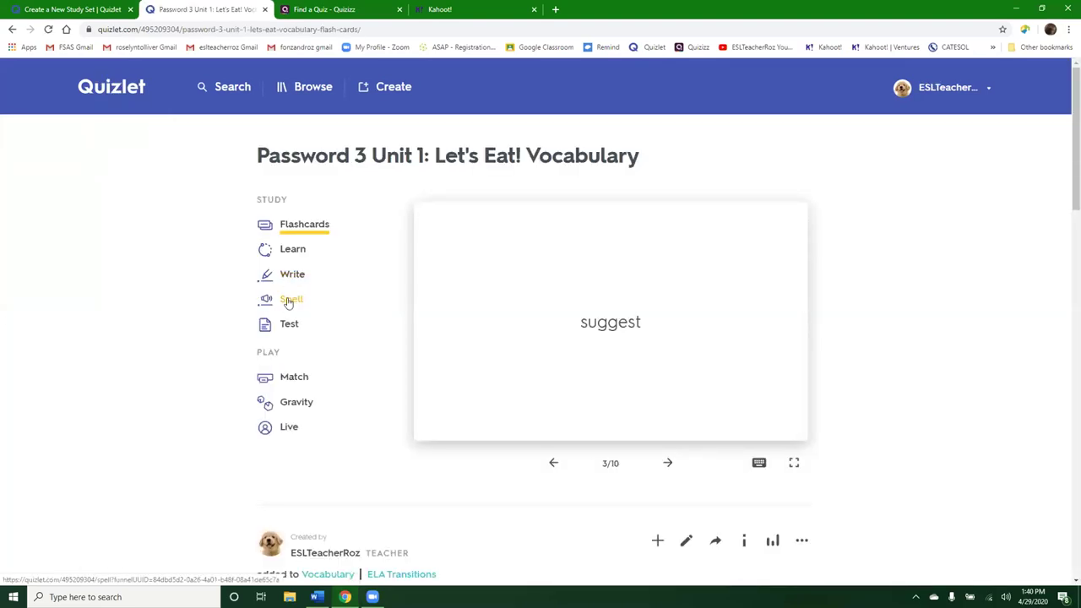
Step: View the listening prompt in Spell mode and return to the set page
click(288, 300)
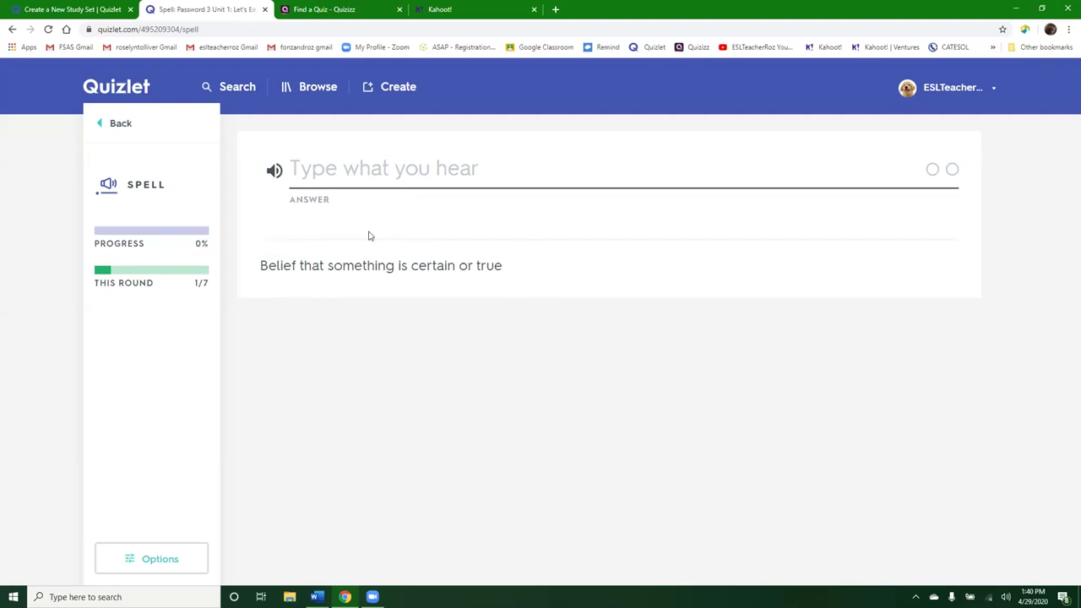
click(104, 124)
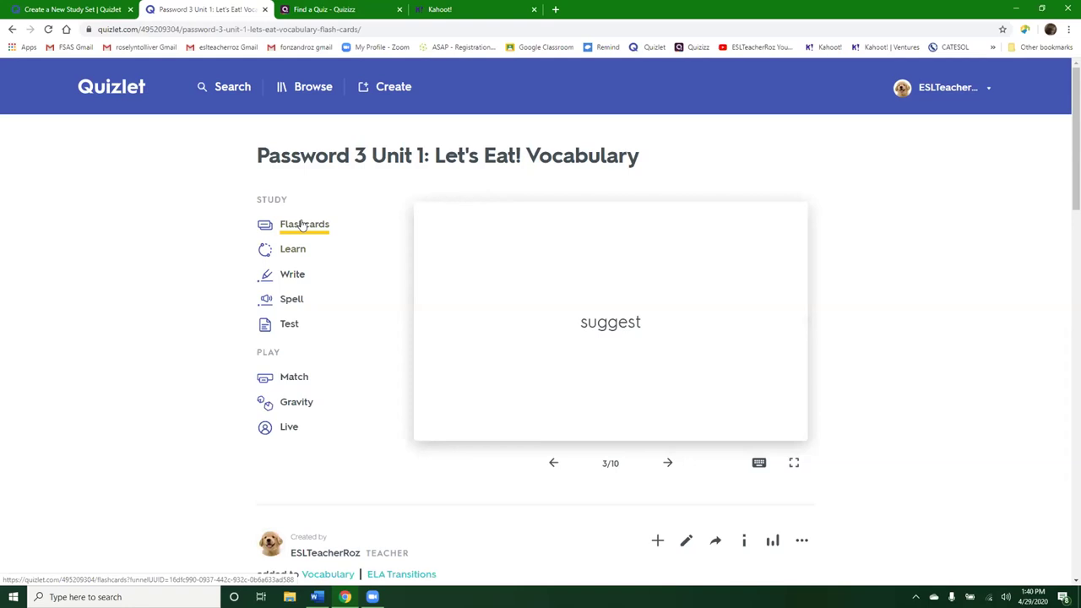
Step: Open Test mode and review its written, matching, multiple choice and true/false questions
click(290, 327)
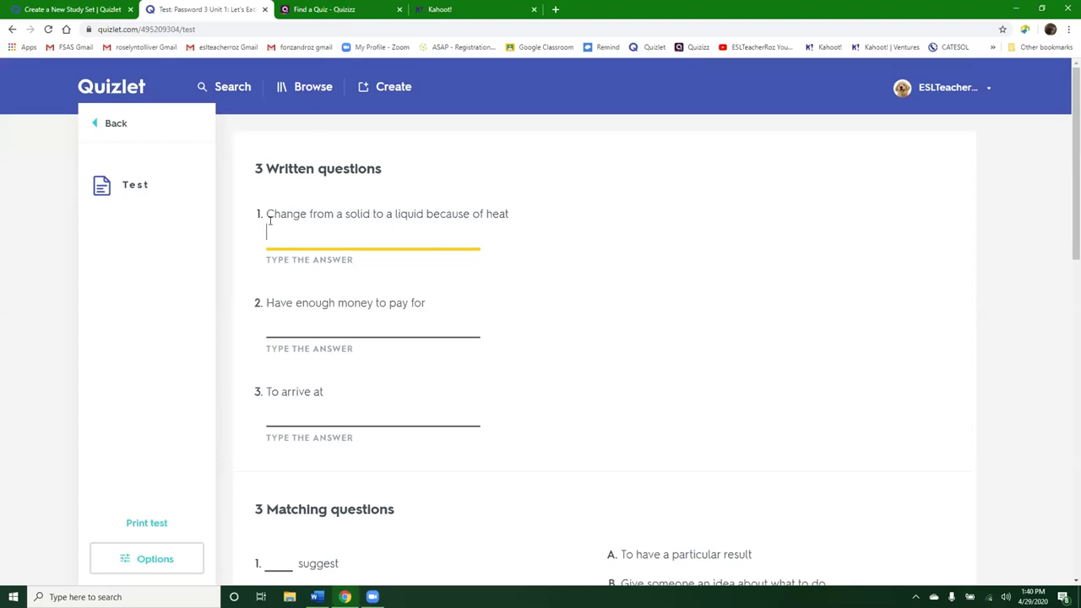
drag(272, 214, 495, 211)
click(526, 214)
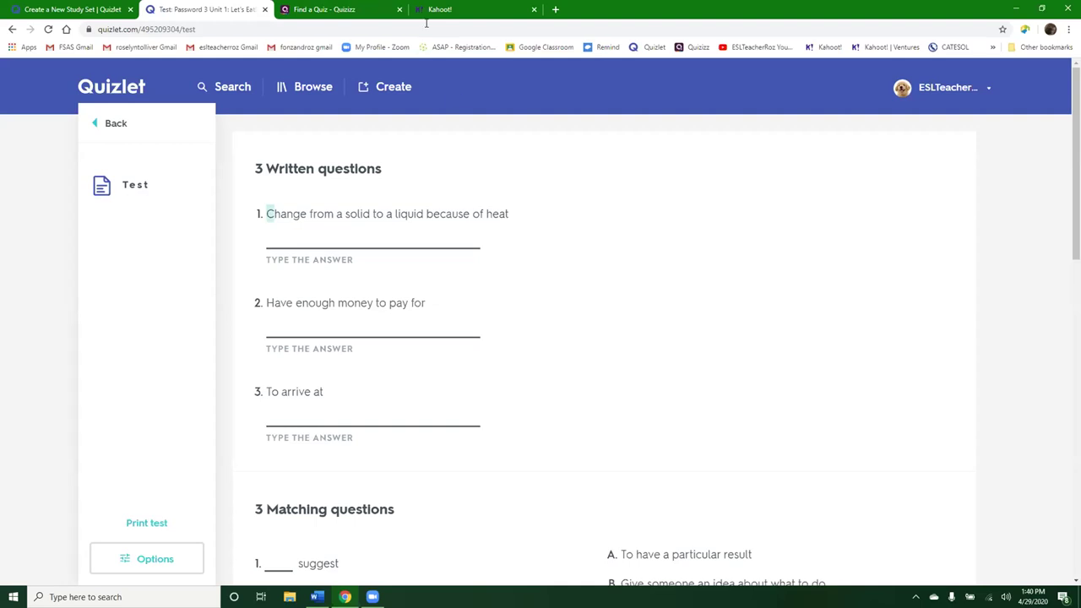
scroll(546, 395, down, 3)
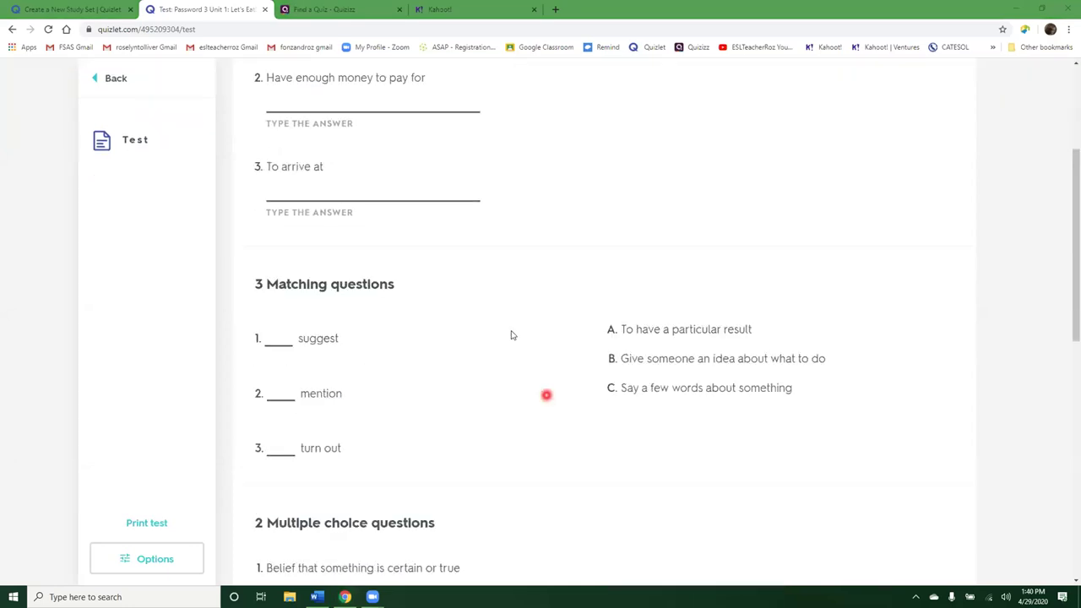
scroll(511, 336, down, 2)
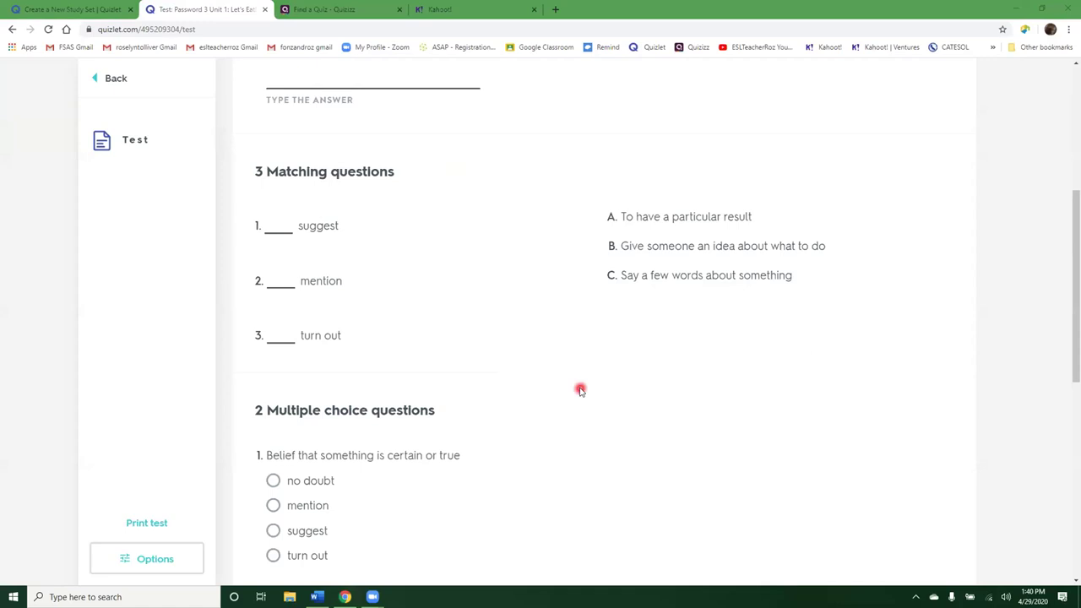
scroll(580, 389, down, 4)
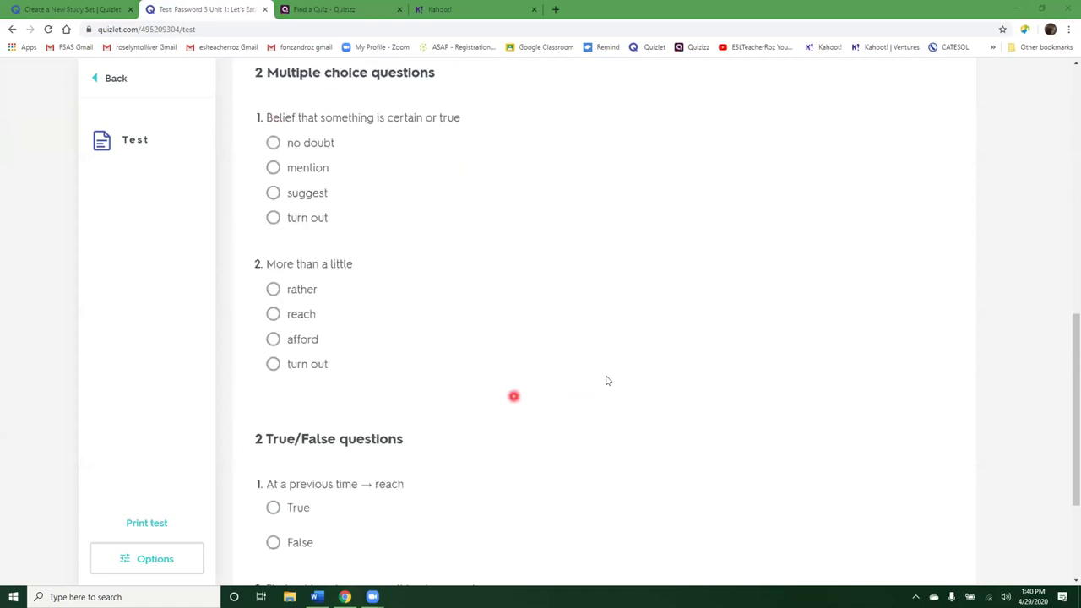
scroll(606, 380, down, 3)
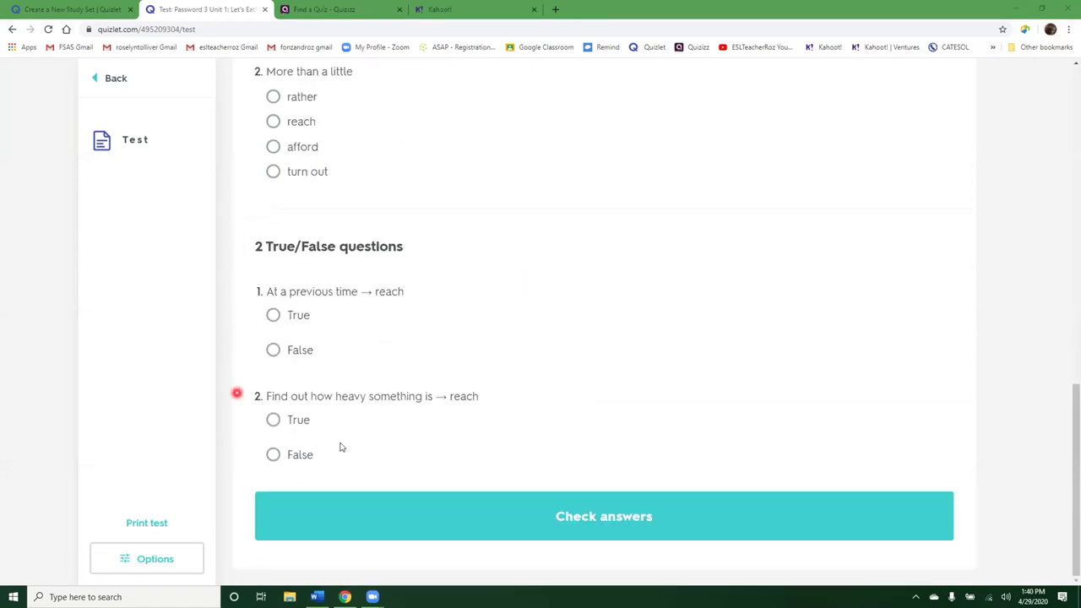
Step: Inspect the test's question type options, close them without changes and return to the set page
click(146, 559)
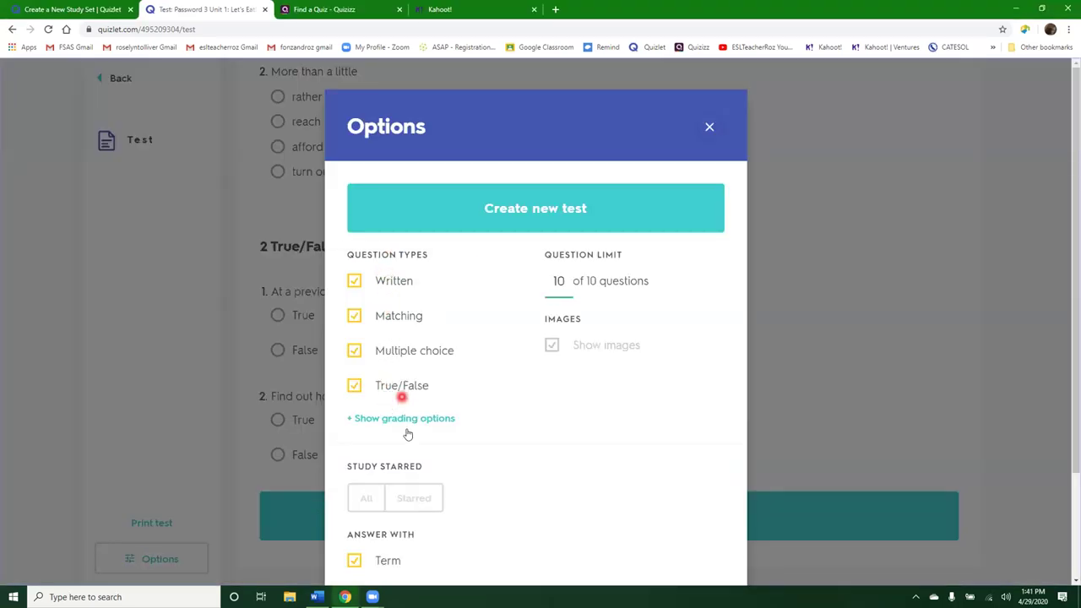
click(708, 127)
scroll(99, 287, up, 2)
click(94, 78)
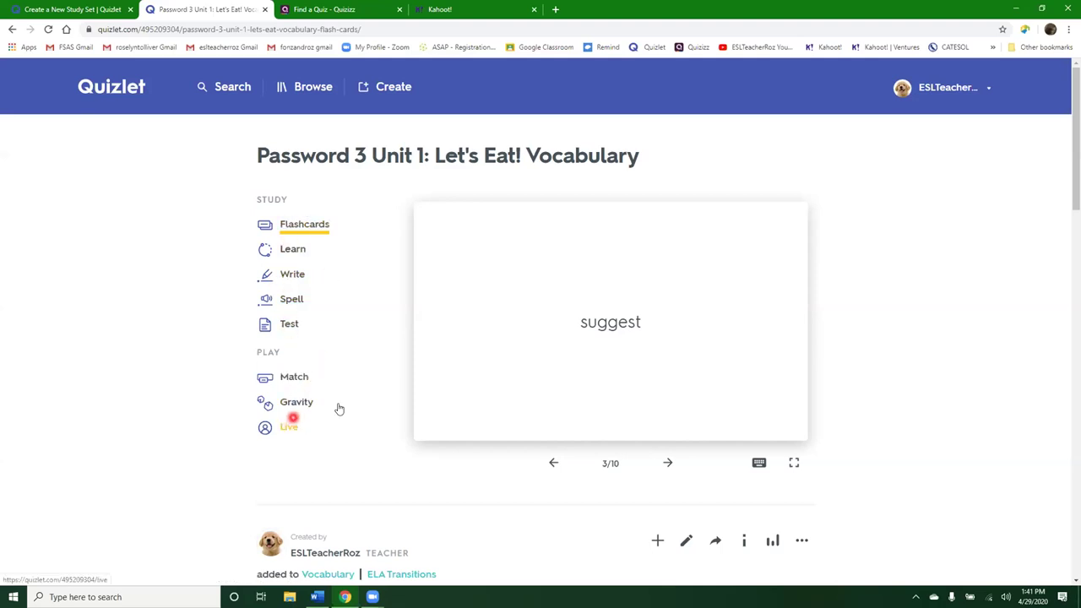
Step: Start the Match game and pair "mention" with "Say a few words about something"
click(287, 379)
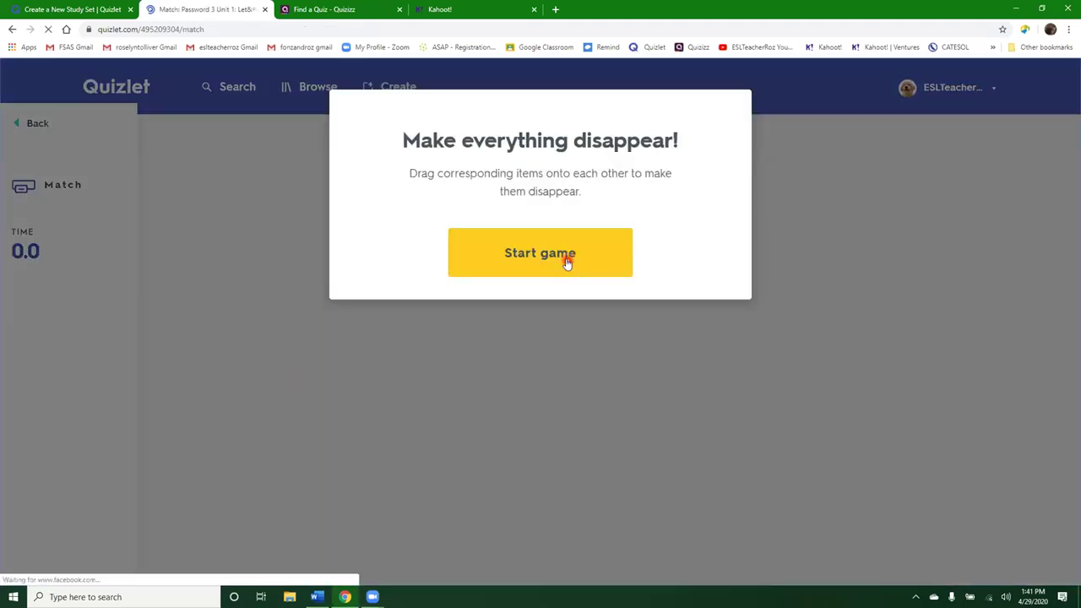
click(567, 264)
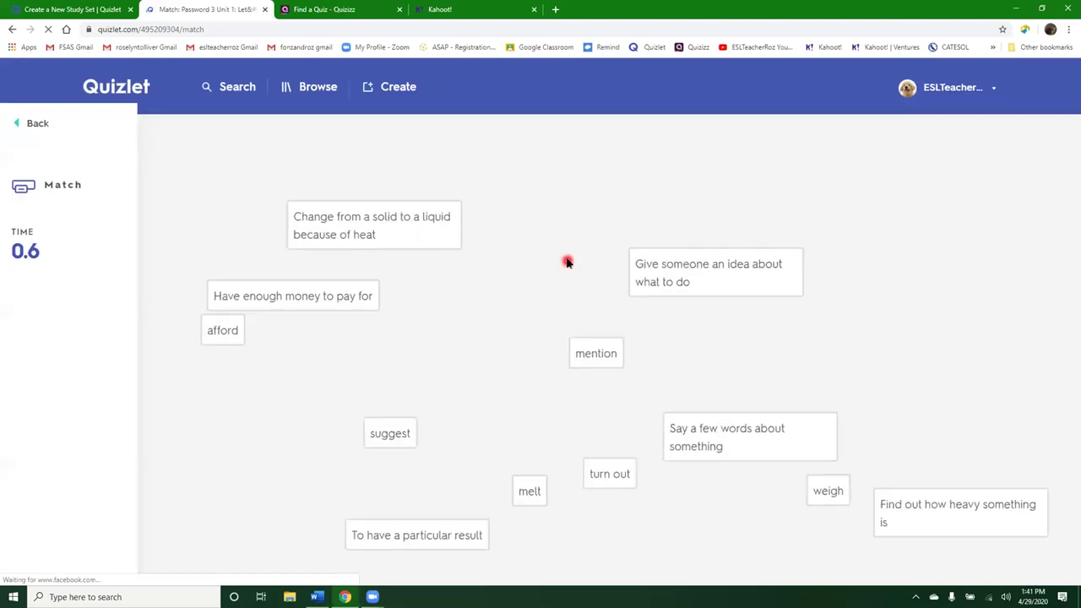
click(590, 356)
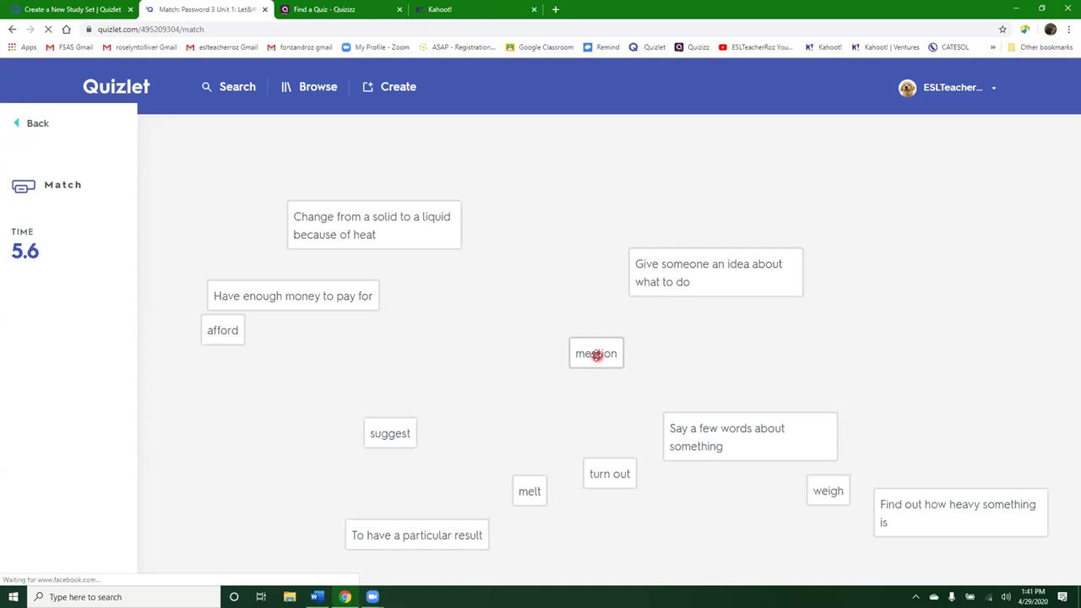
drag(605, 359, 805, 446)
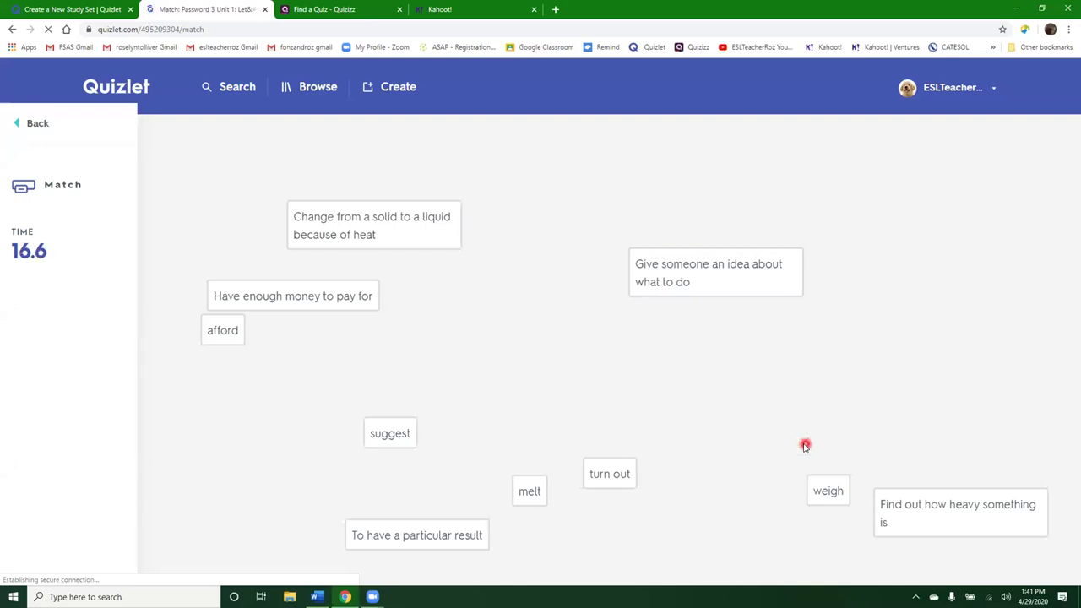
Step: Try to pair "melt" with "To have a particular result" in Match and go back to the set page
click(530, 495)
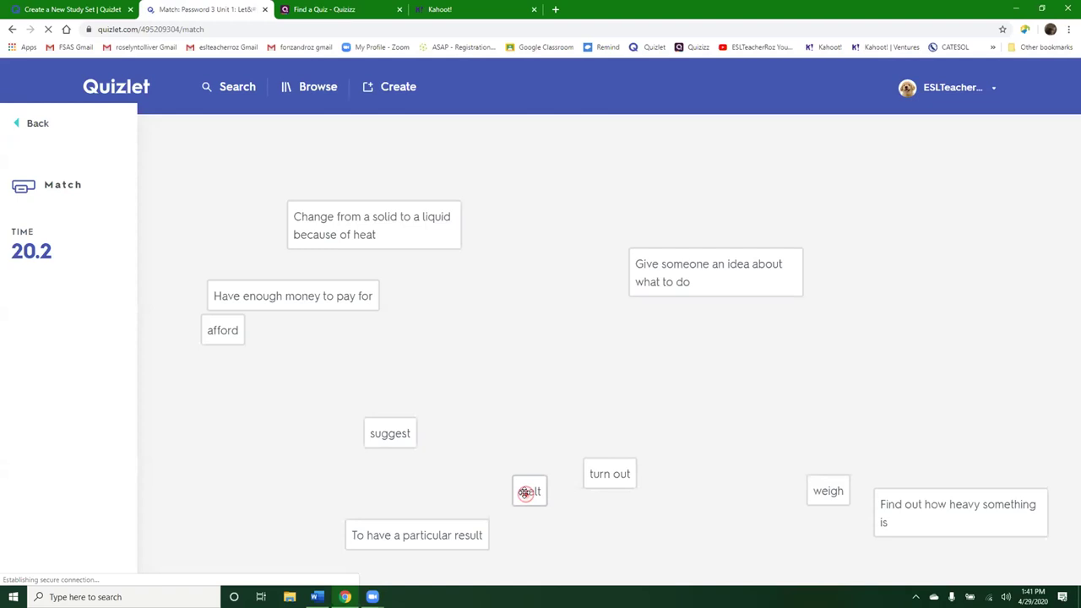
drag(525, 491, 422, 531)
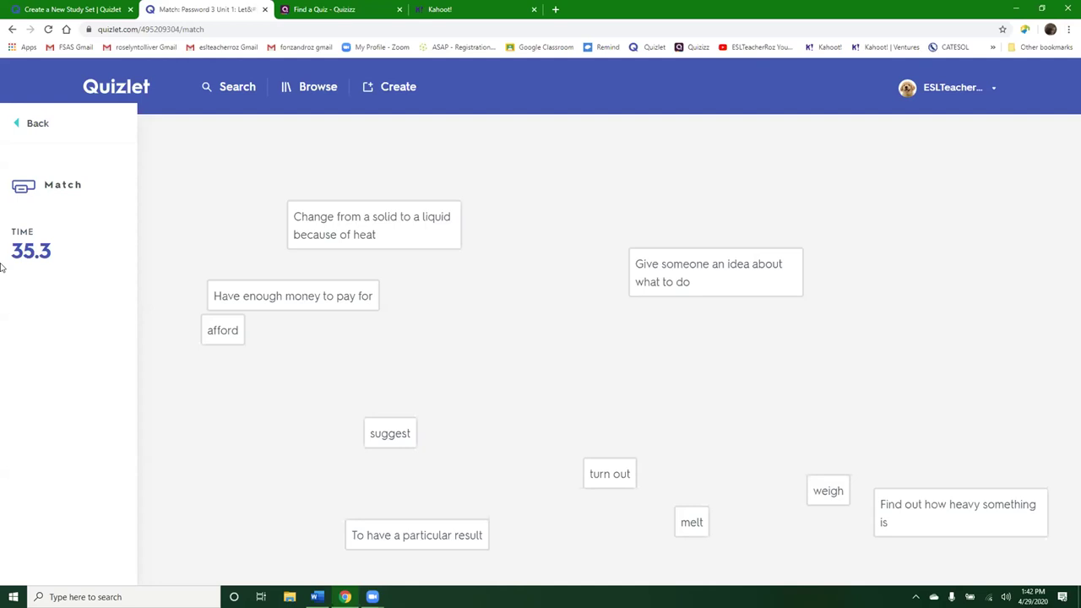
click(20, 124)
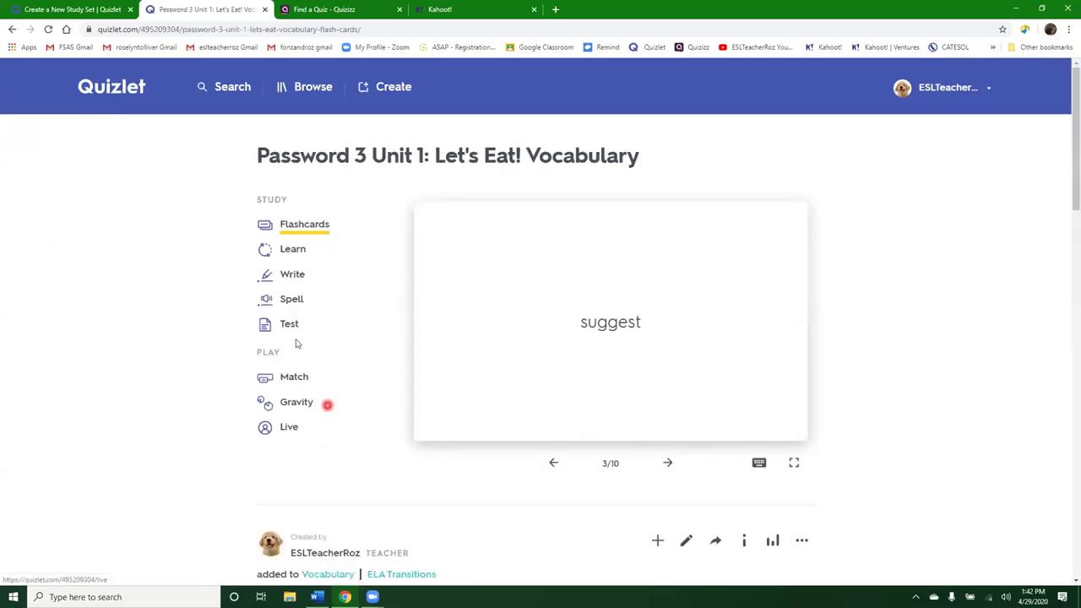
Step: Open the Gravity game, set it to study all cards and answer with Definition, and start playing
click(297, 405)
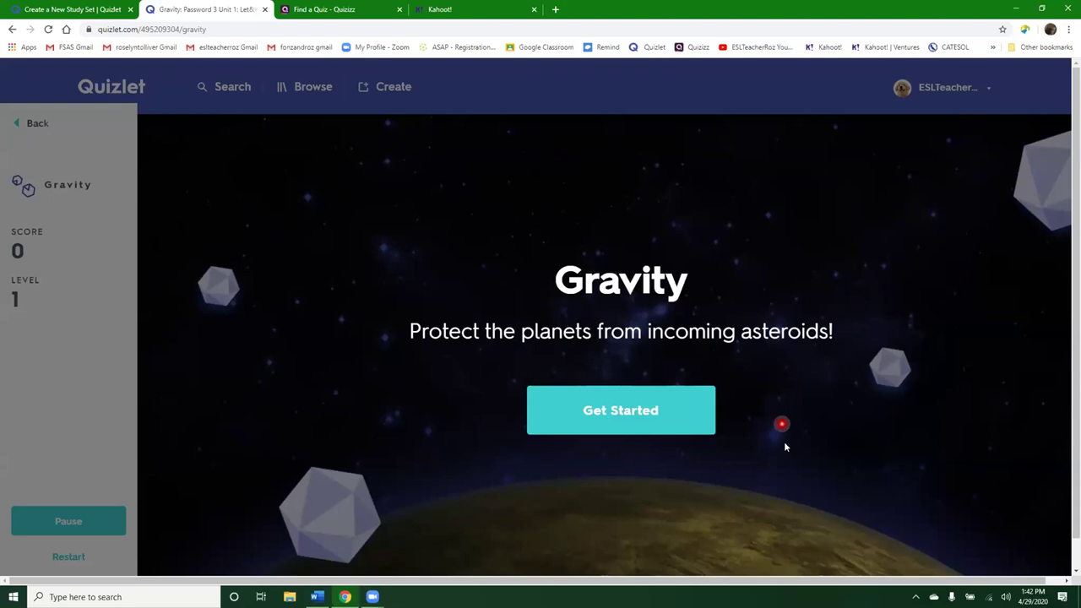
click(639, 410)
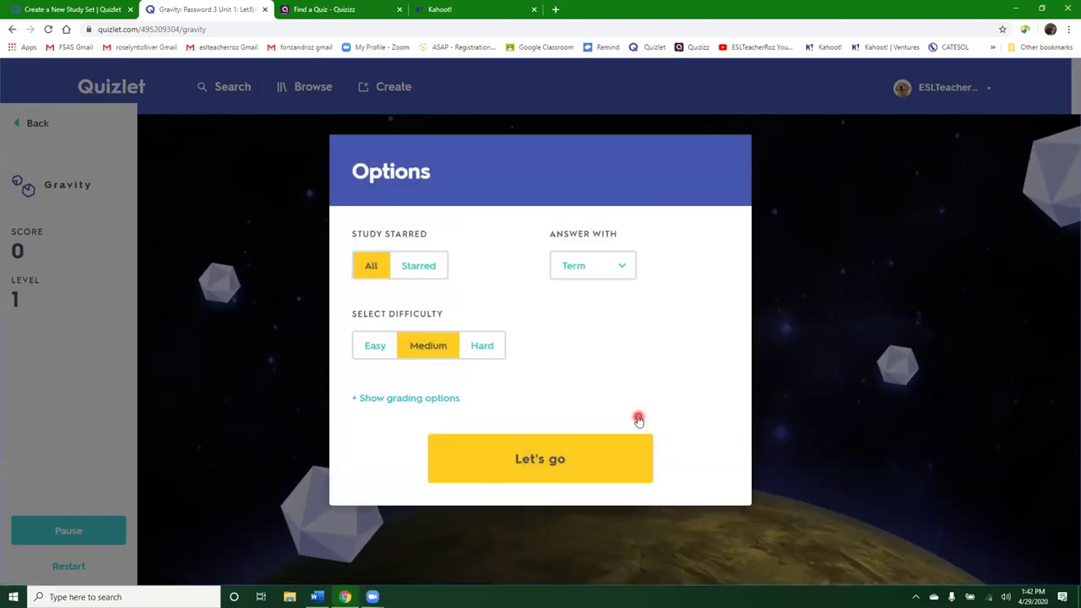
click(623, 267)
click(622, 311)
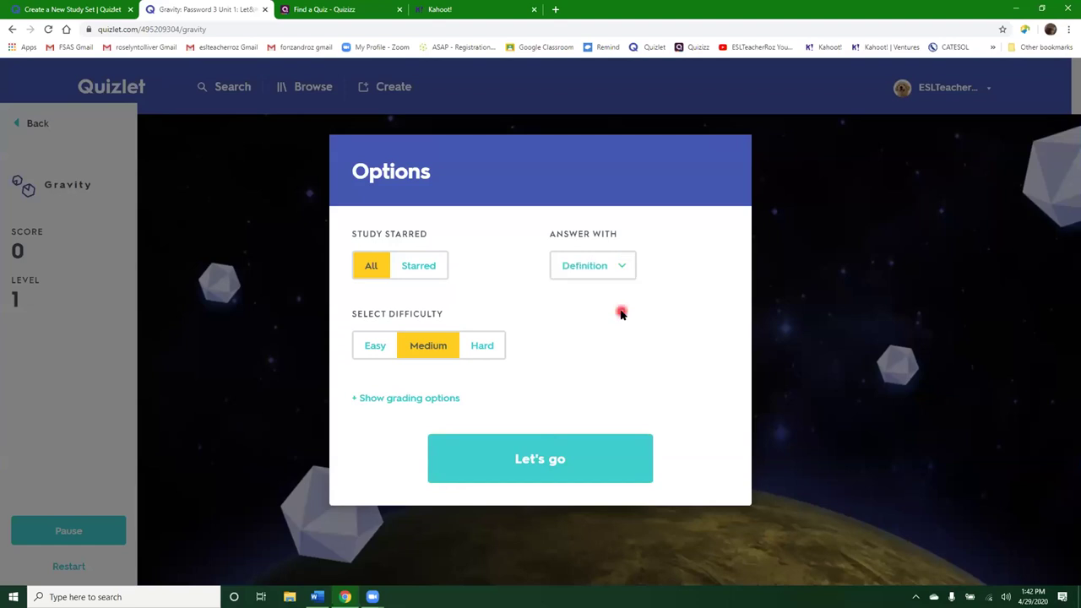
click(379, 279)
click(557, 457)
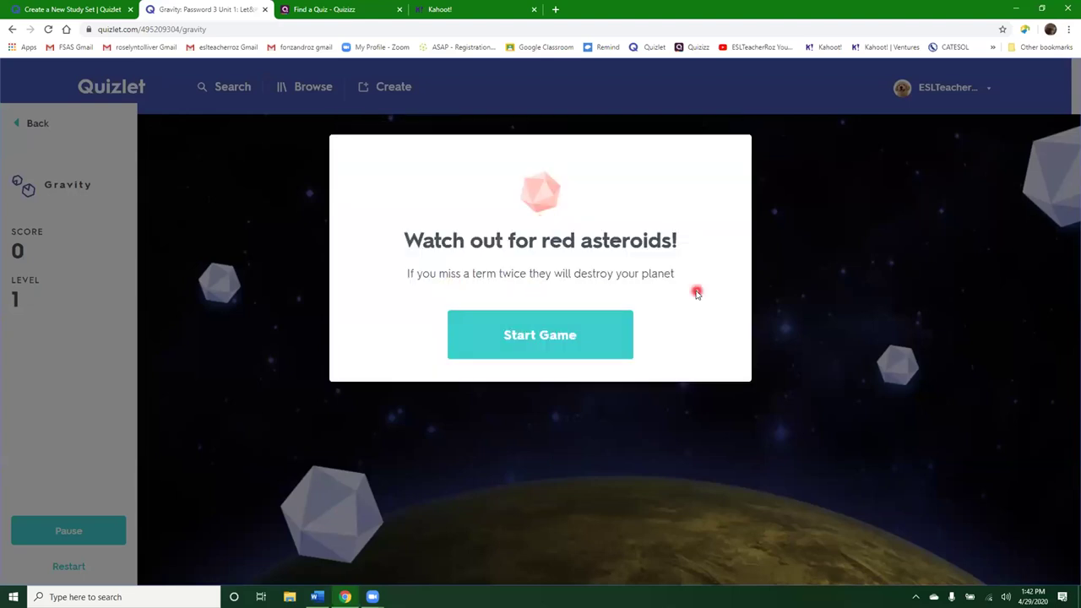
click(503, 346)
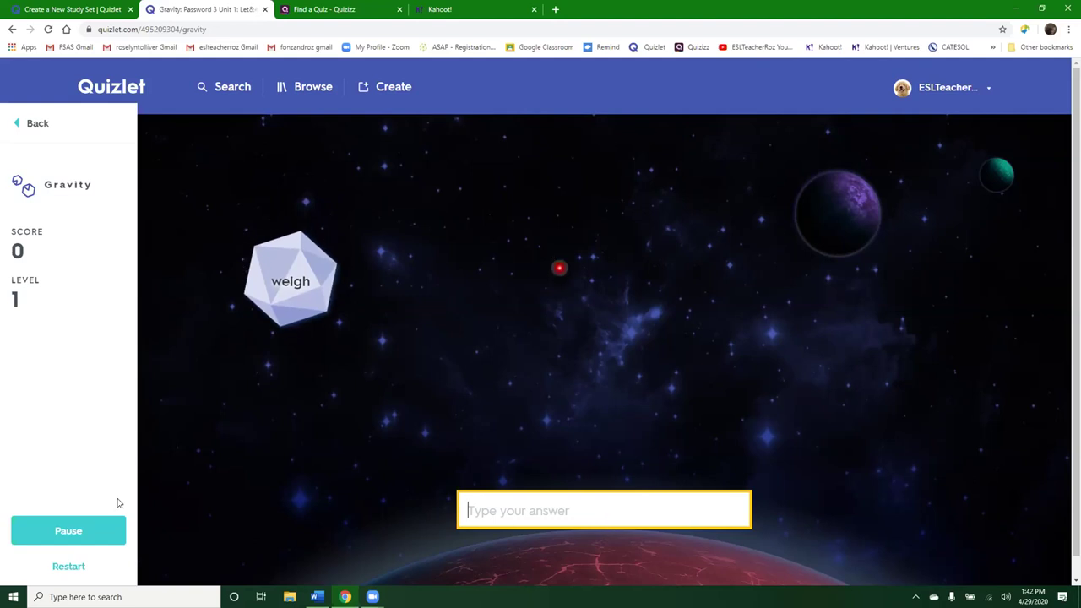
Step: Pause and restart Gravity, set it to answer with Term, and start the new game
click(87, 533)
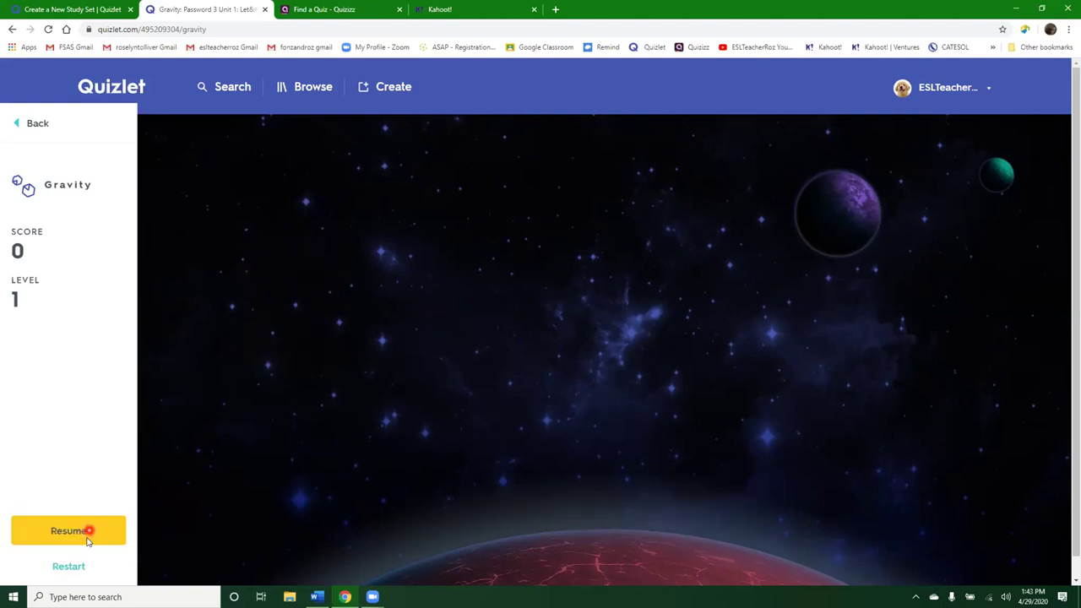
click(78, 563)
click(670, 405)
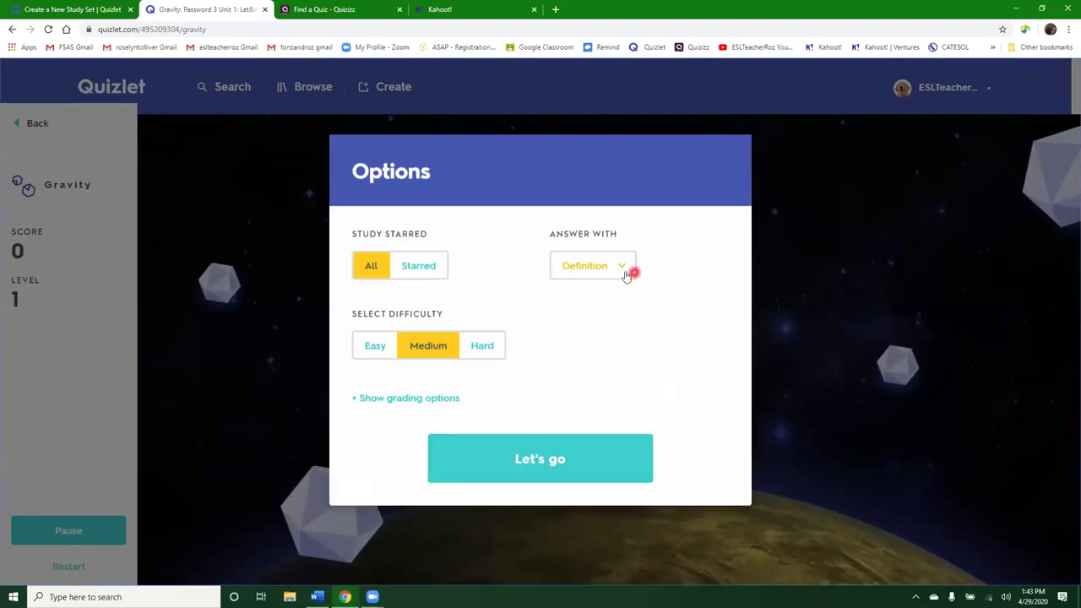
click(598, 288)
click(531, 473)
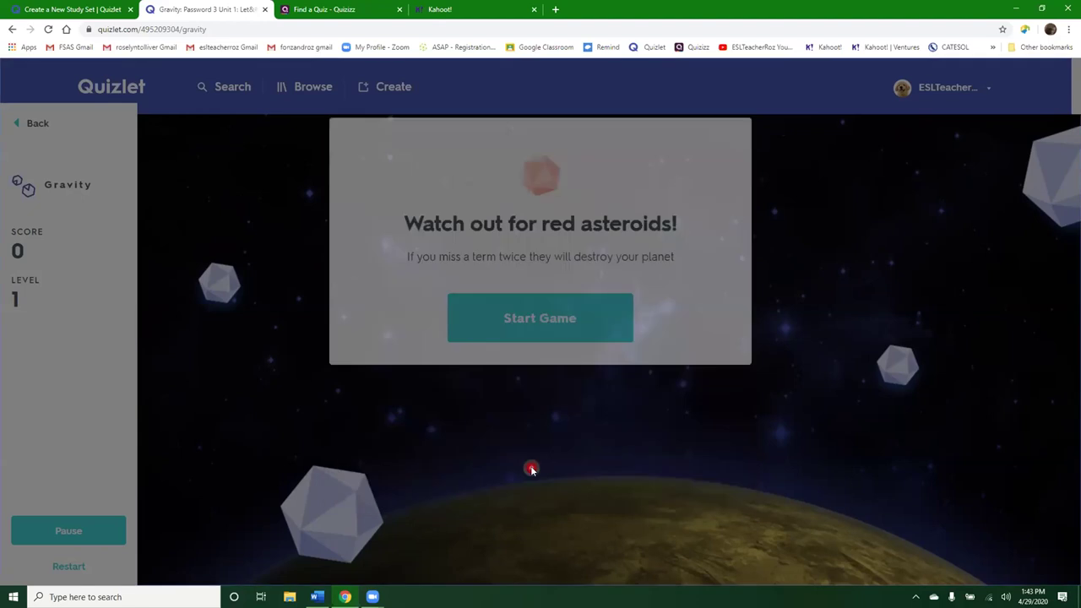
click(545, 337)
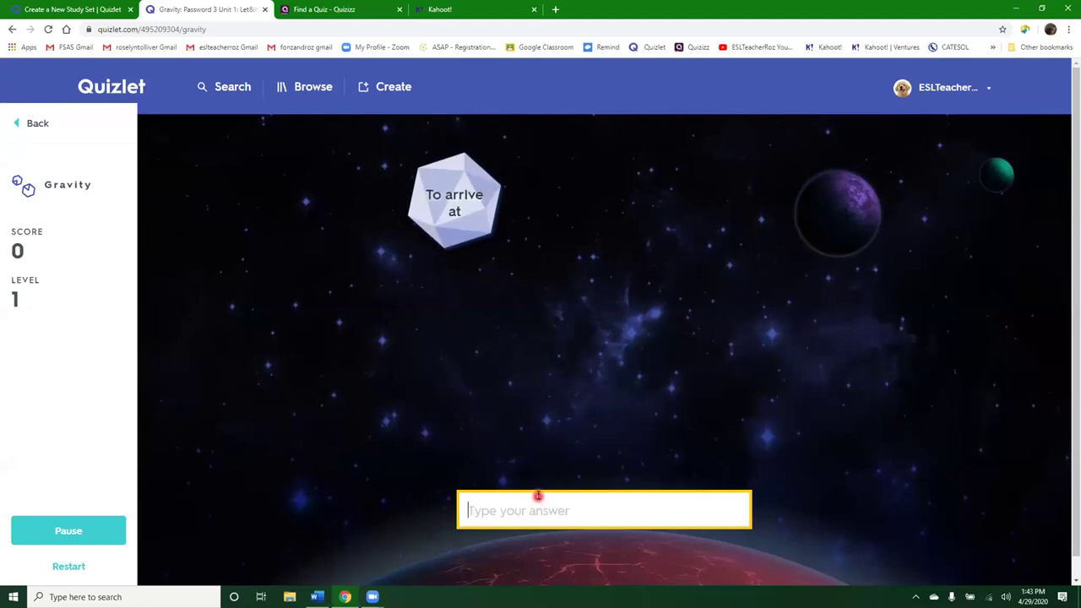
Step: Answer "To arrive at" with "reach" in Gravity, submit "no" for "Find out how heavy something is", and return to the set page
text(reach)
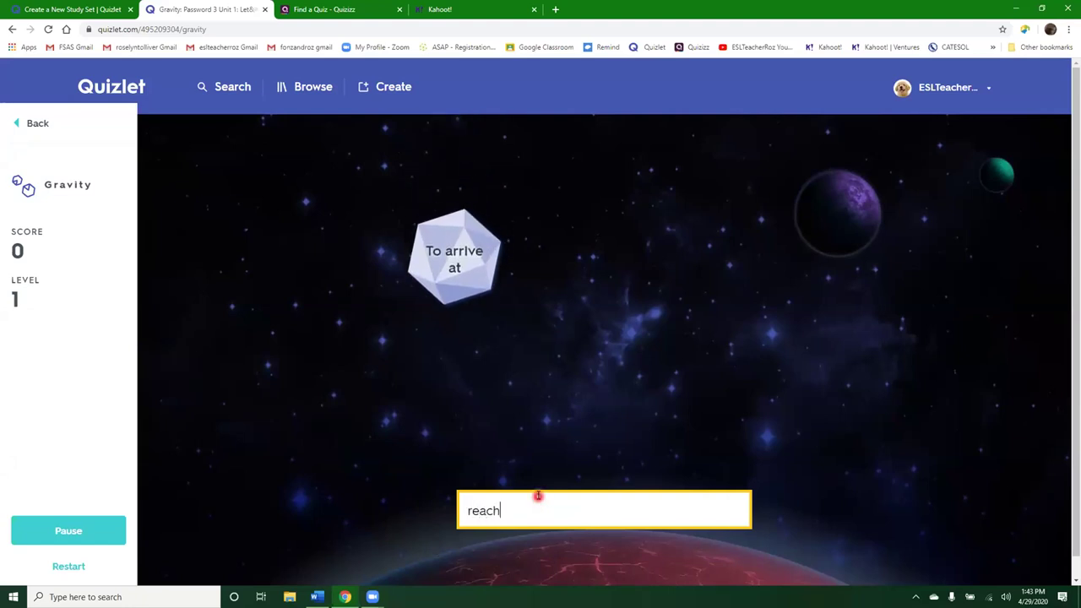
key(Return)
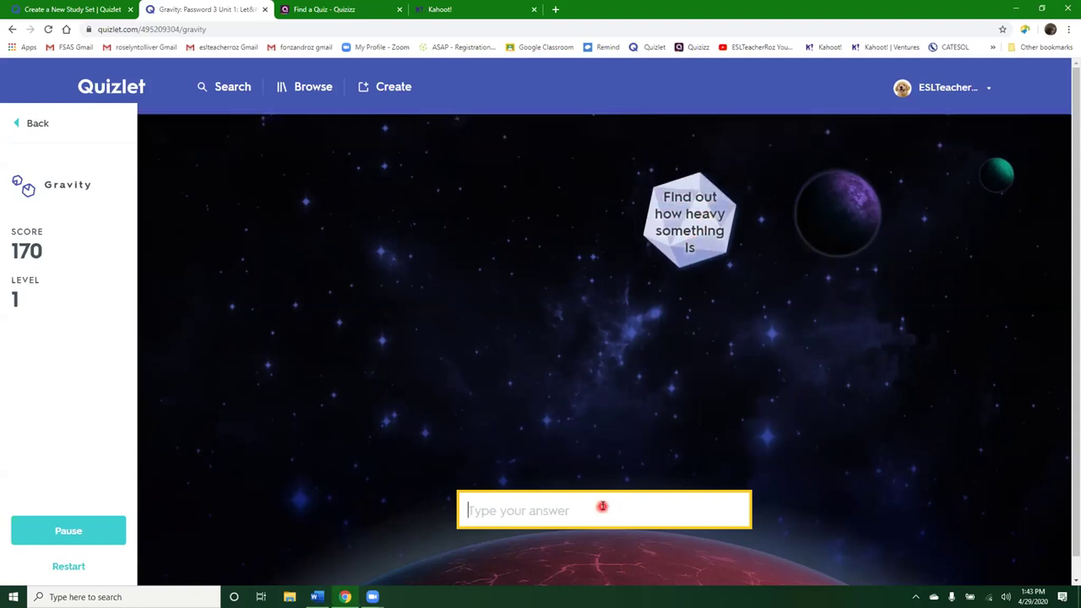
text(no)
key(BackSpace)
key(BackSpace)
text(no)
key(Return)
text(no)
key(Return)
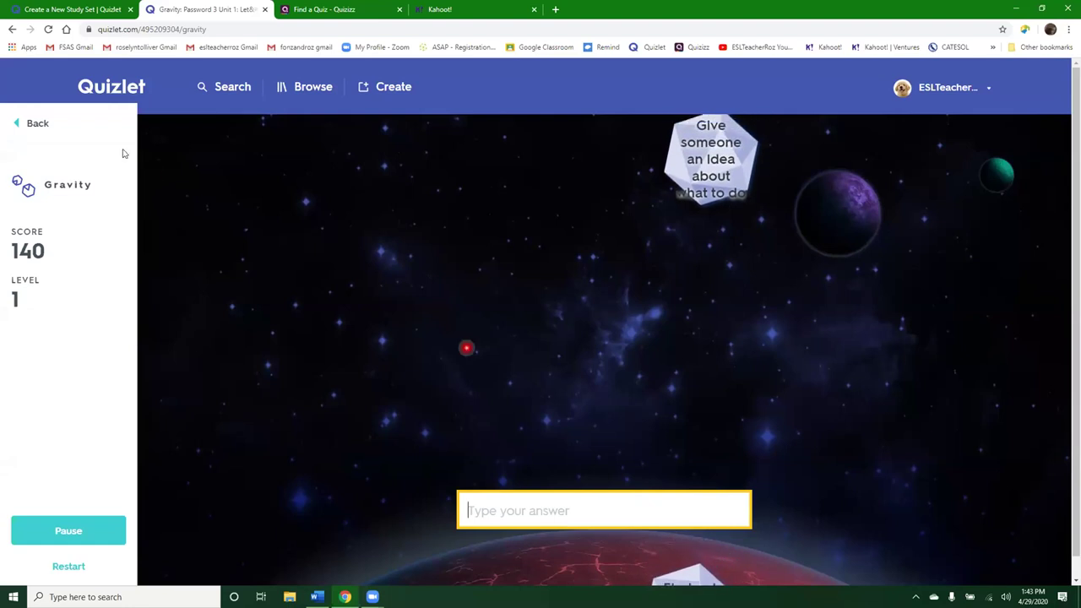
click(20, 125)
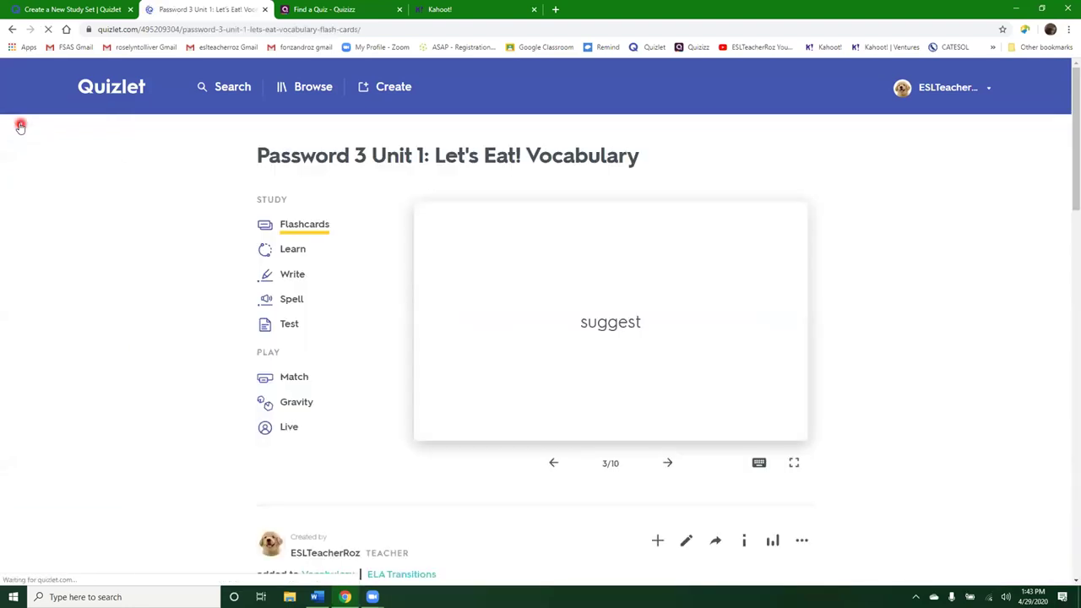
click(885, 376)
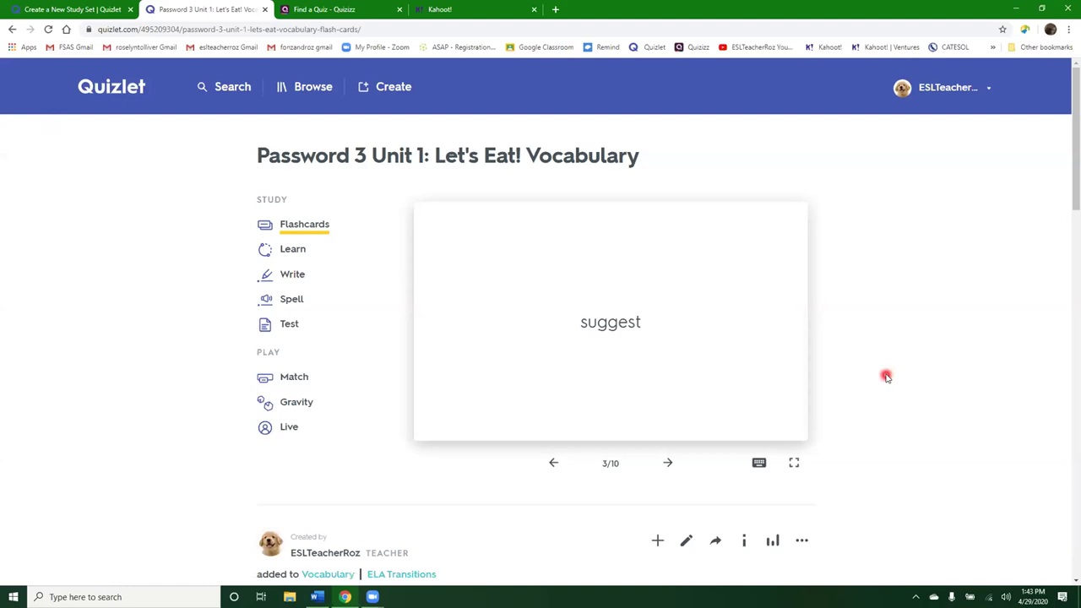
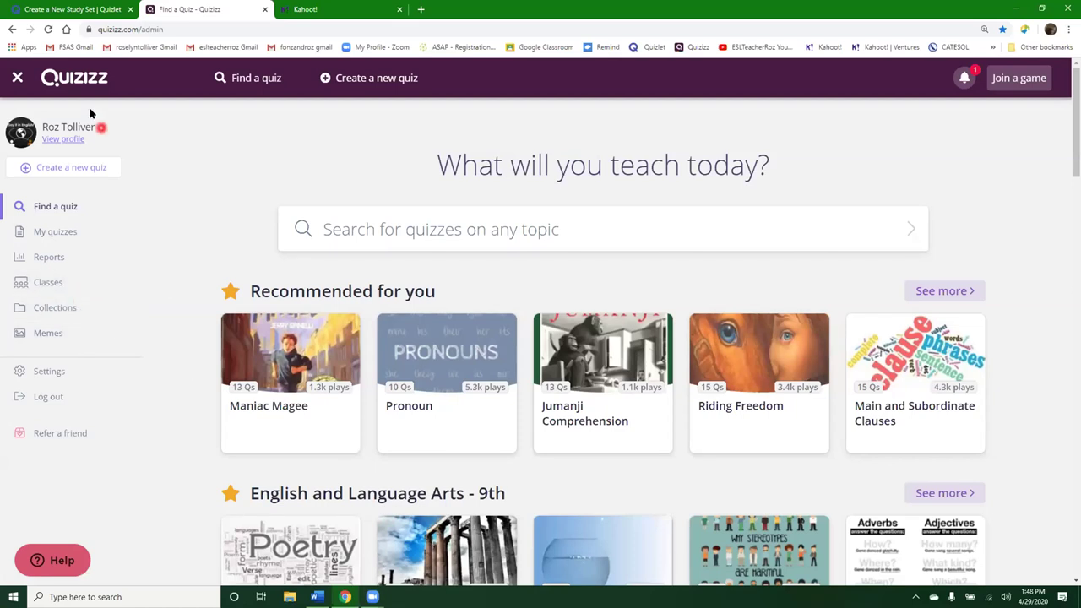
Step: In Quizizz, view the "Food for Thought" Vocabulary Part 2 quiz from the personal quizzes and return to the home page
click(49, 286)
click(50, 233)
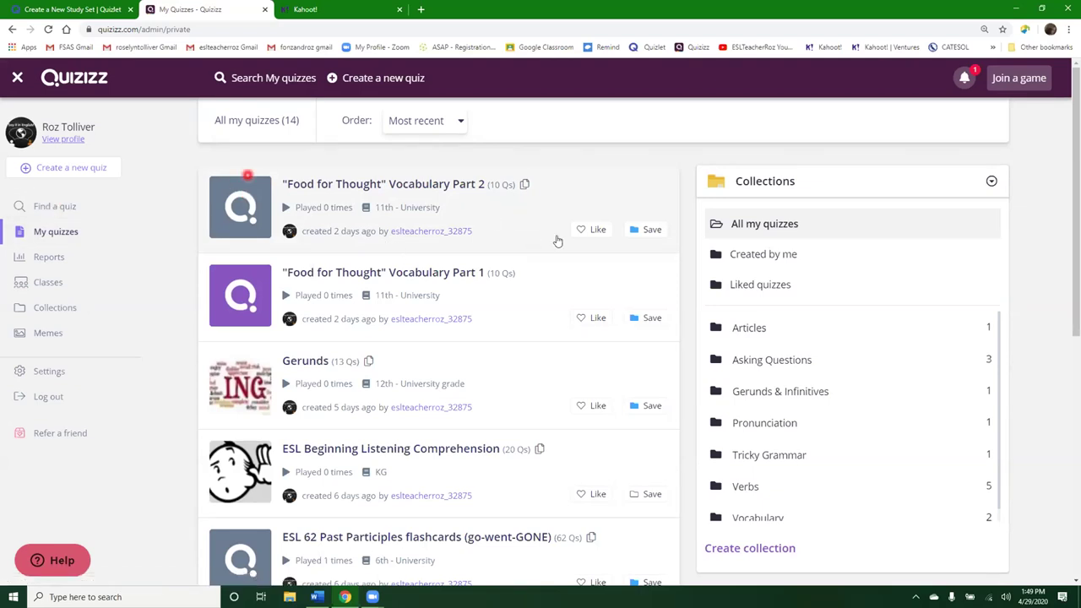
click(503, 209)
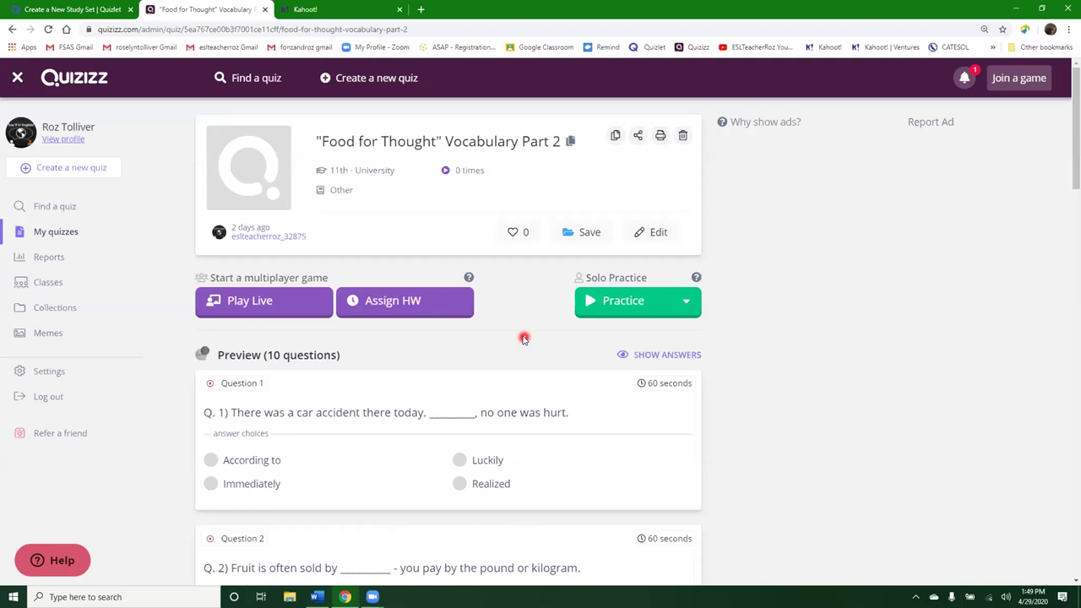
click(248, 302)
click(80, 81)
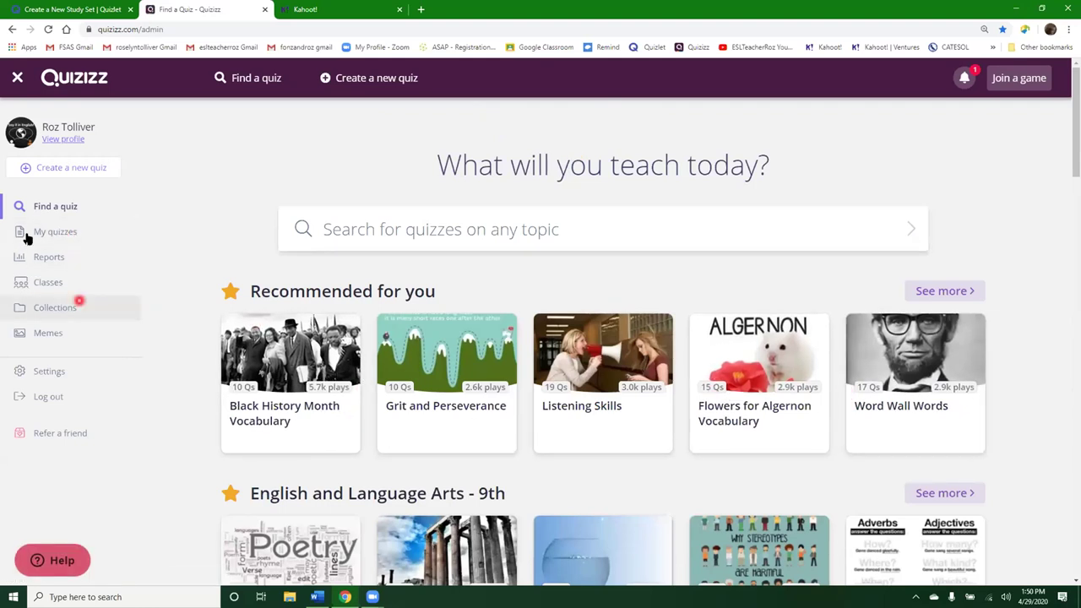
Step: Open the "Food for Thought" Vocabulary Part 2 quiz for live play and look through its game modes and advanced settings
click(51, 232)
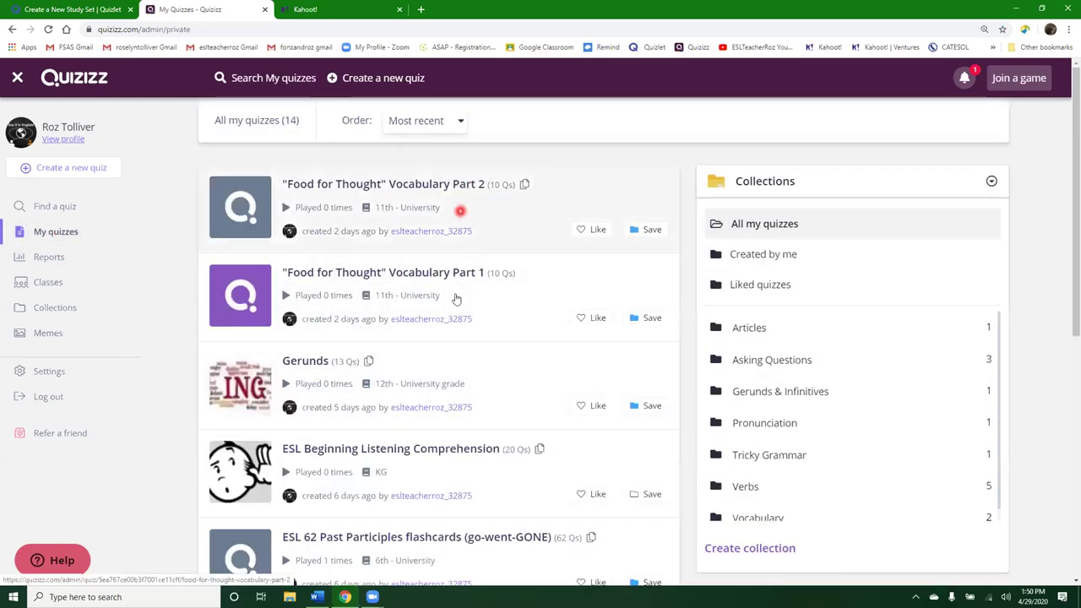
click(482, 201)
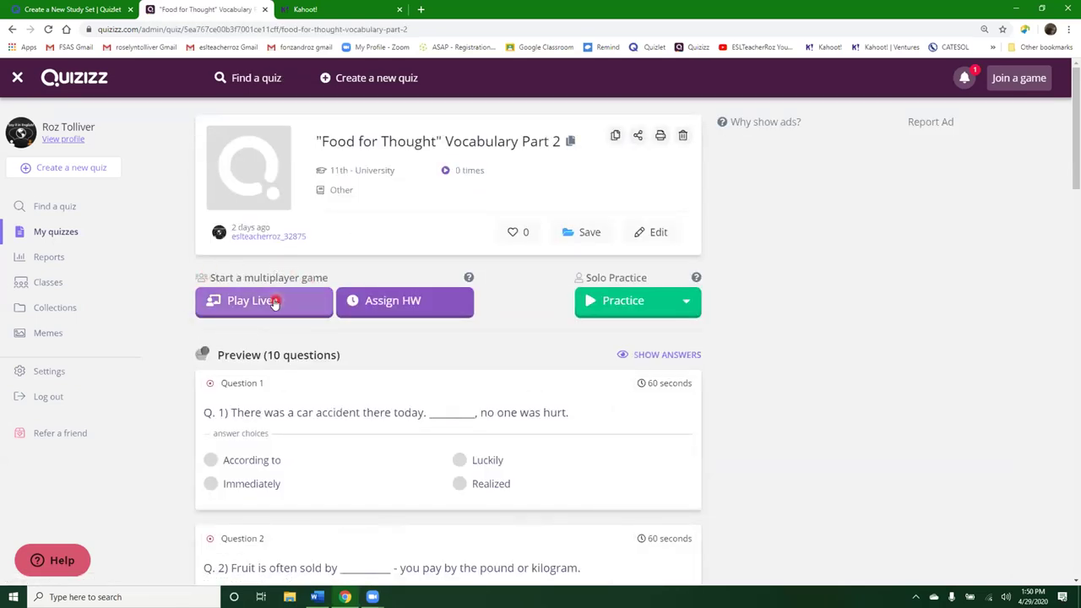
click(268, 302)
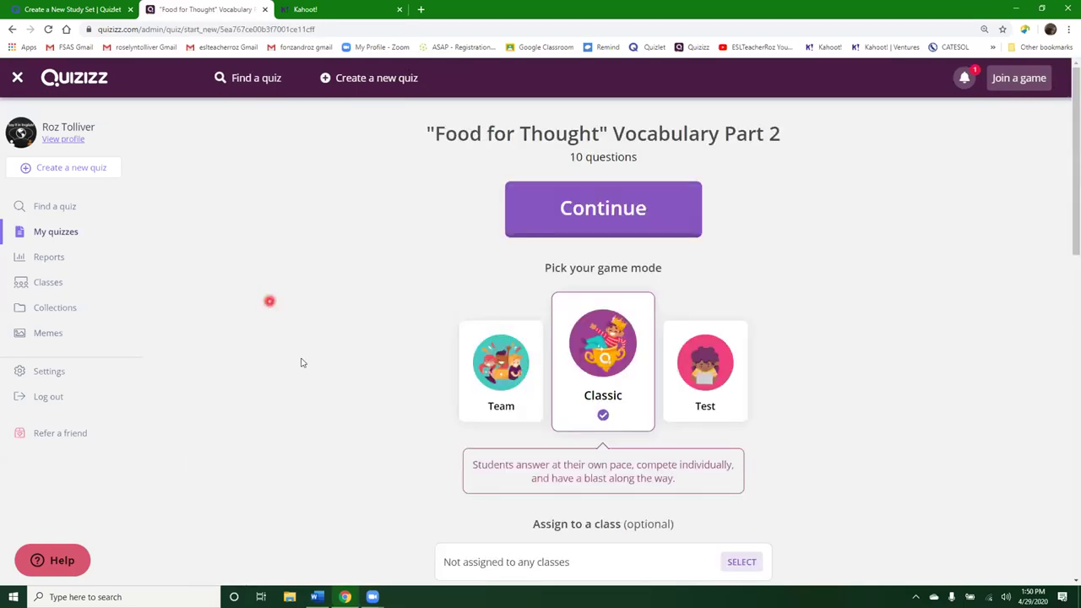
scroll(317, 336, down, 8)
scroll(317, 336, down, 3)
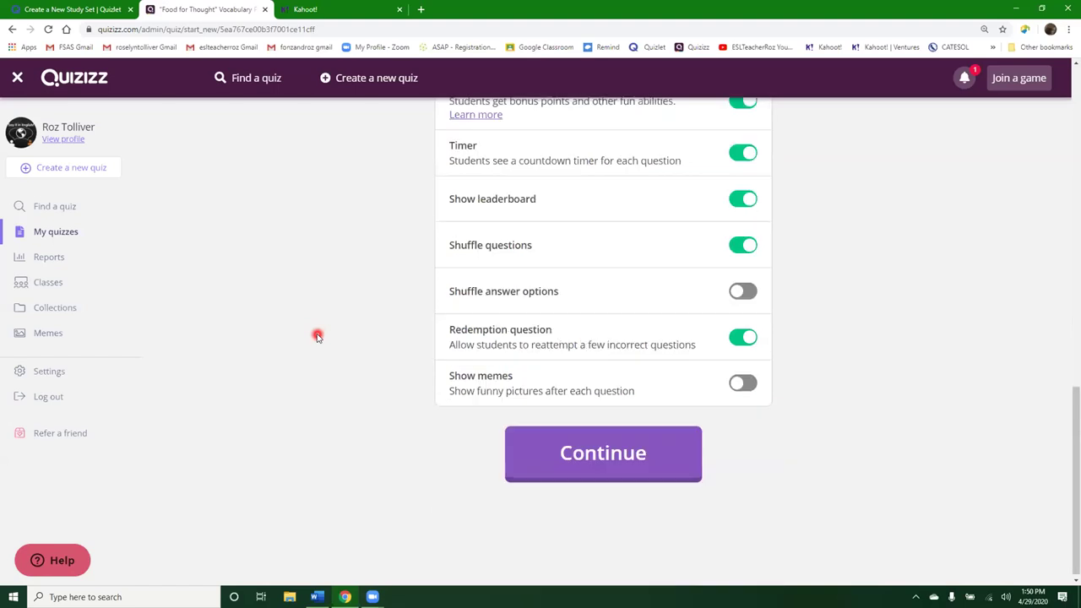
scroll(316, 336, up, 10)
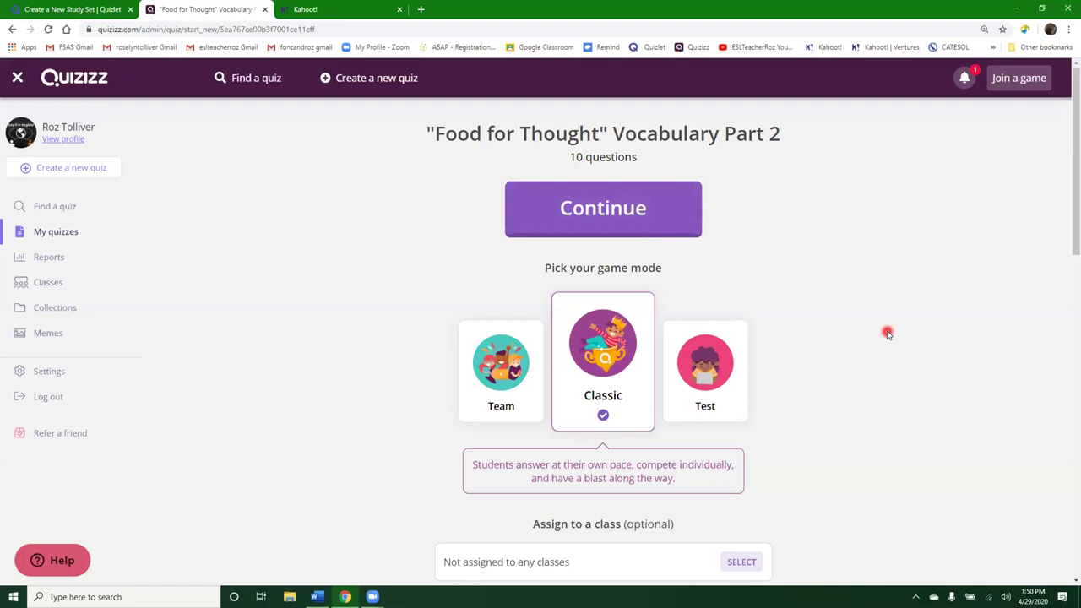
scroll(887, 334, down, 1)
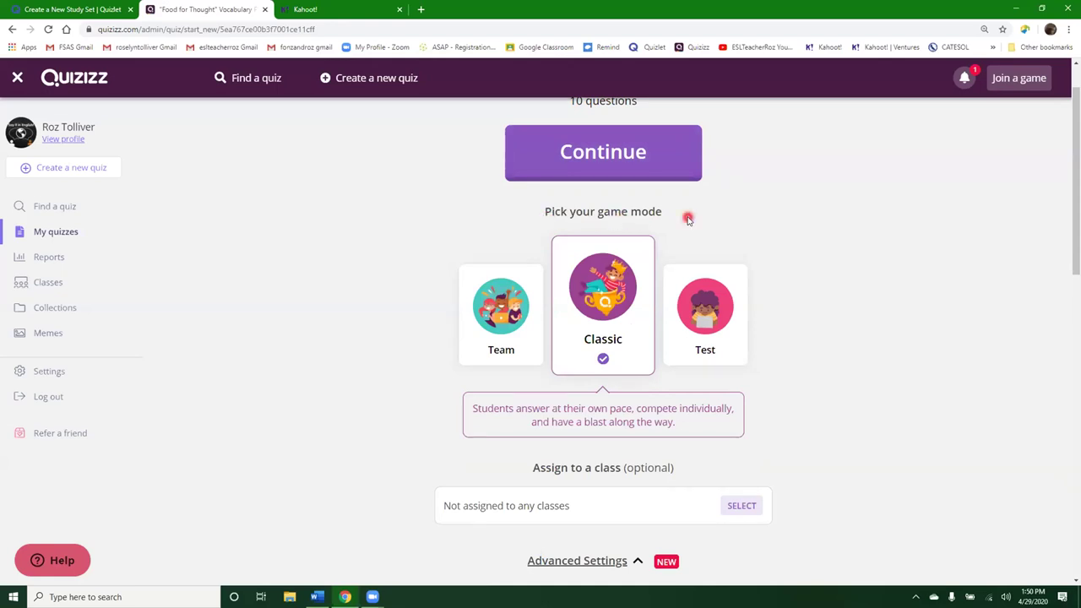
Step: Compare the Team, Classic and Test game modes, leave Classic selected, and view the class assignment and general settings
click(490, 328)
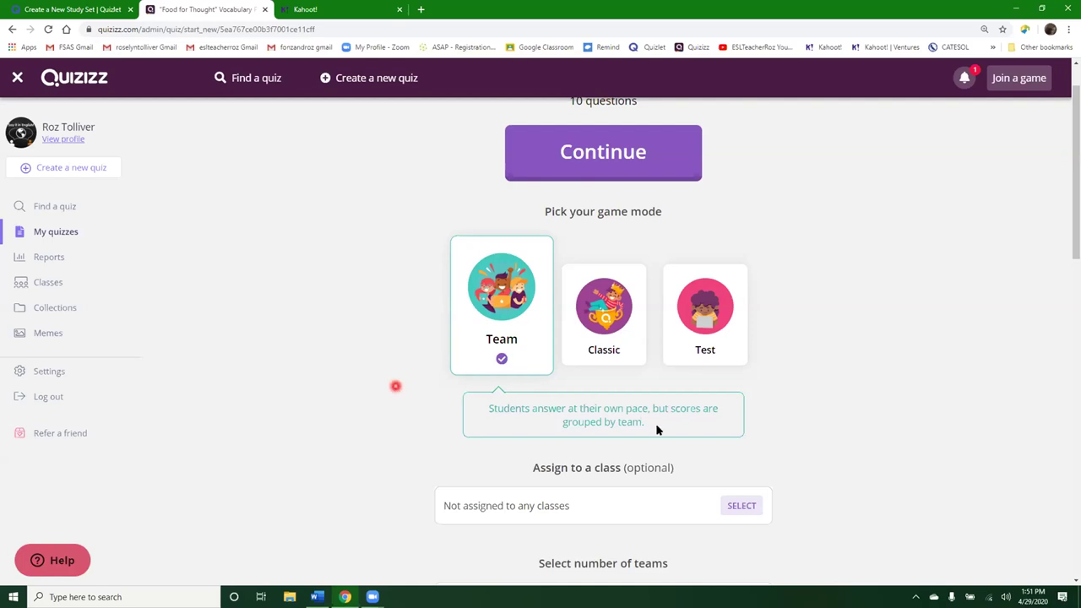
click(606, 321)
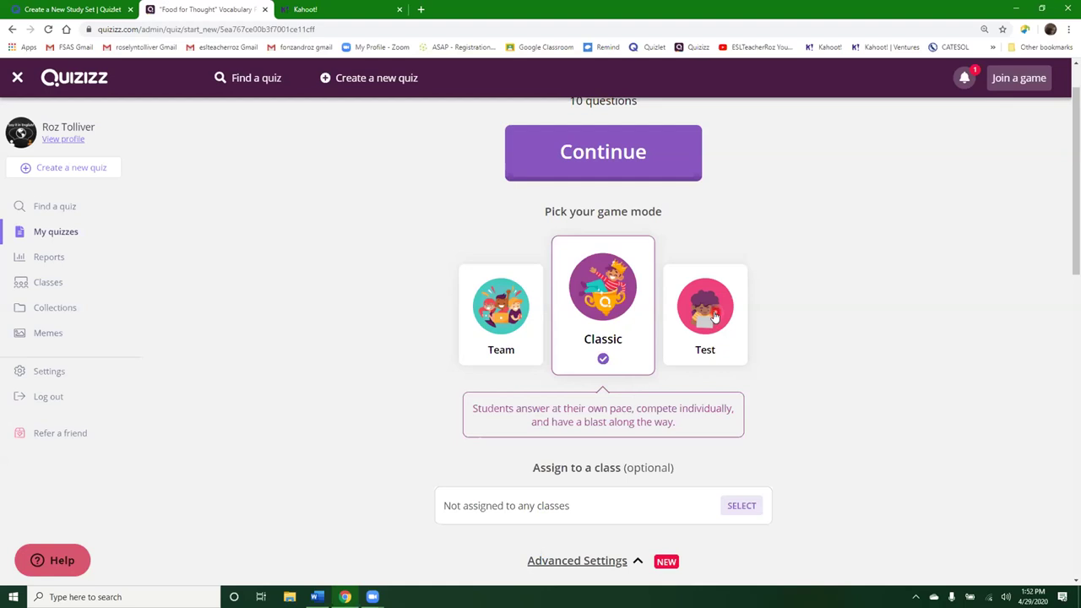
click(710, 363)
click(712, 343)
click(574, 337)
click(511, 346)
click(932, 395)
scroll(932, 395, down, 2)
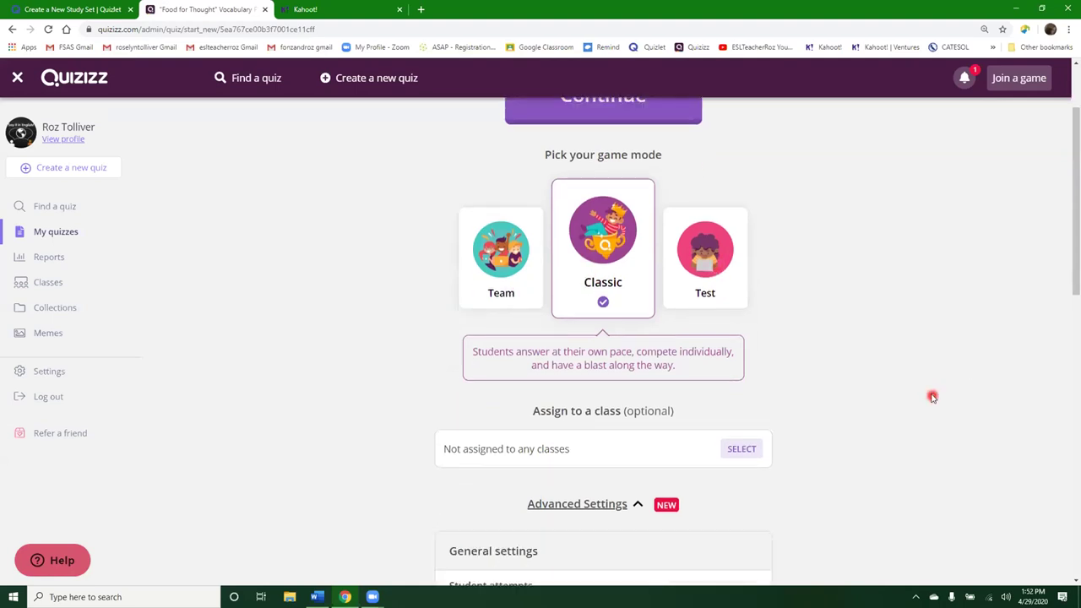
scroll(933, 396, down, 2)
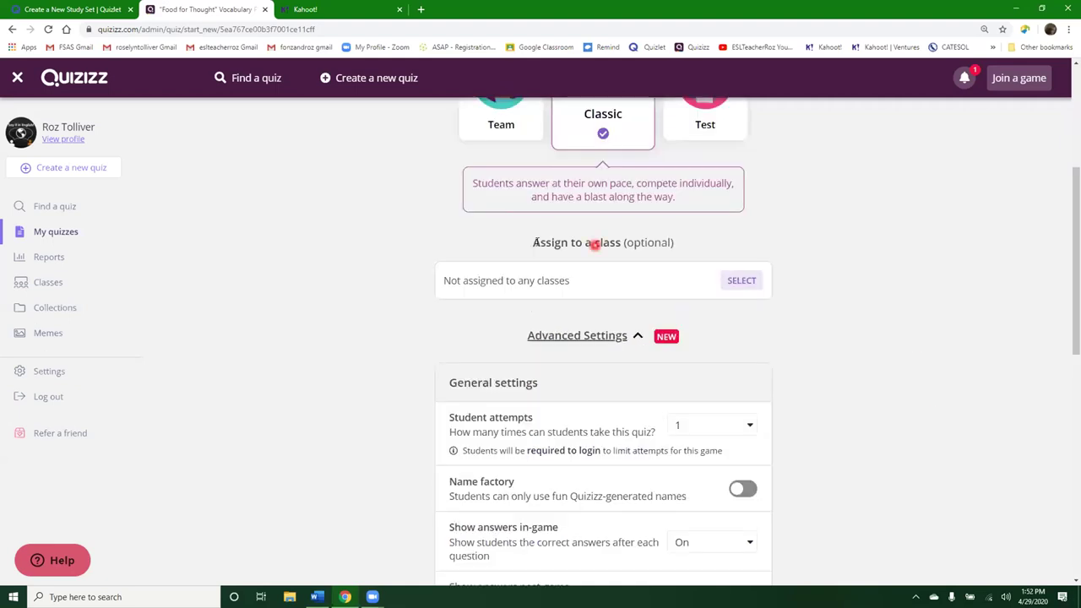
Step: View the classes and assignment title field available for the live game, and close the class selection without assigning any class
click(778, 322)
click(745, 282)
click(424, 207)
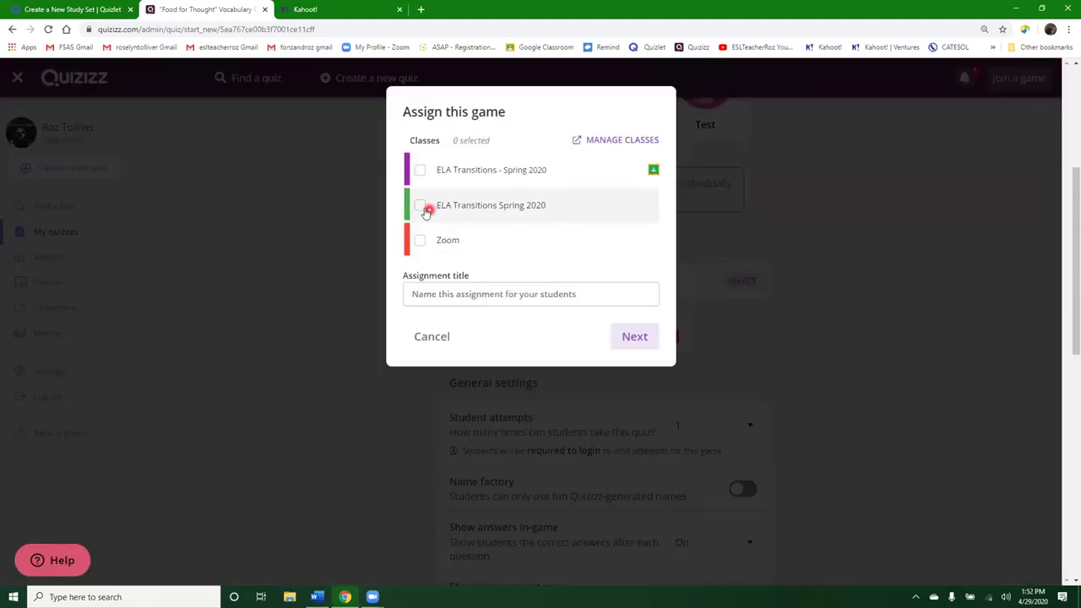
click(652, 171)
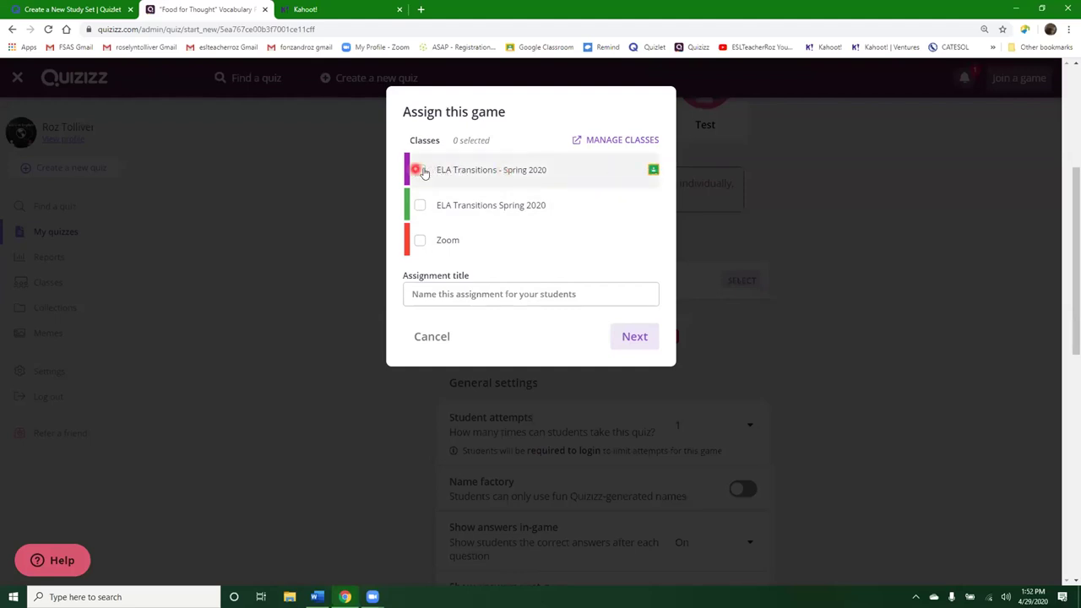
click(622, 334)
click(842, 318)
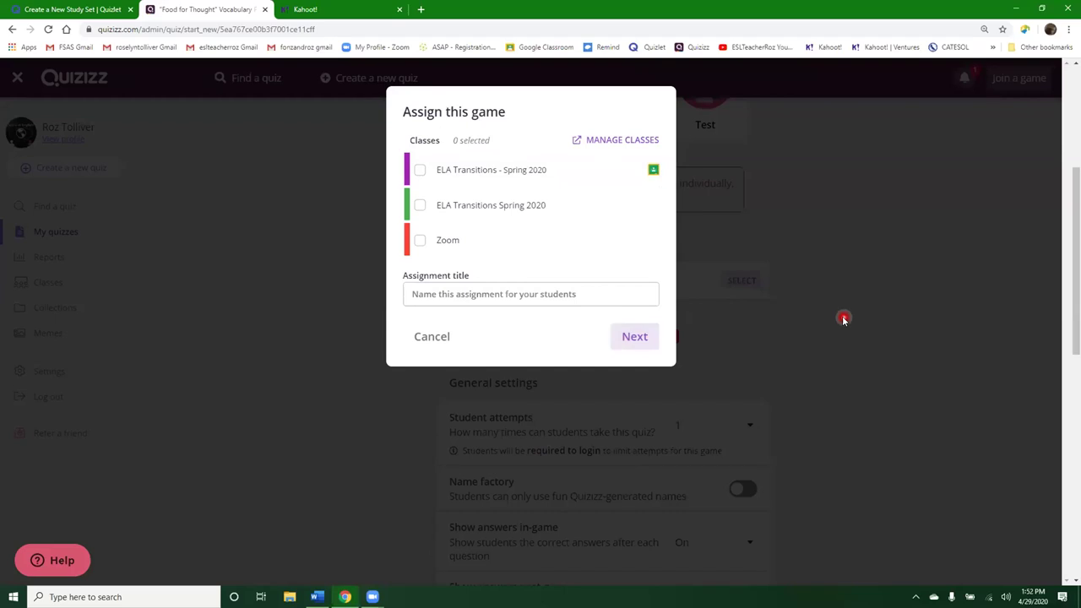
click(432, 336)
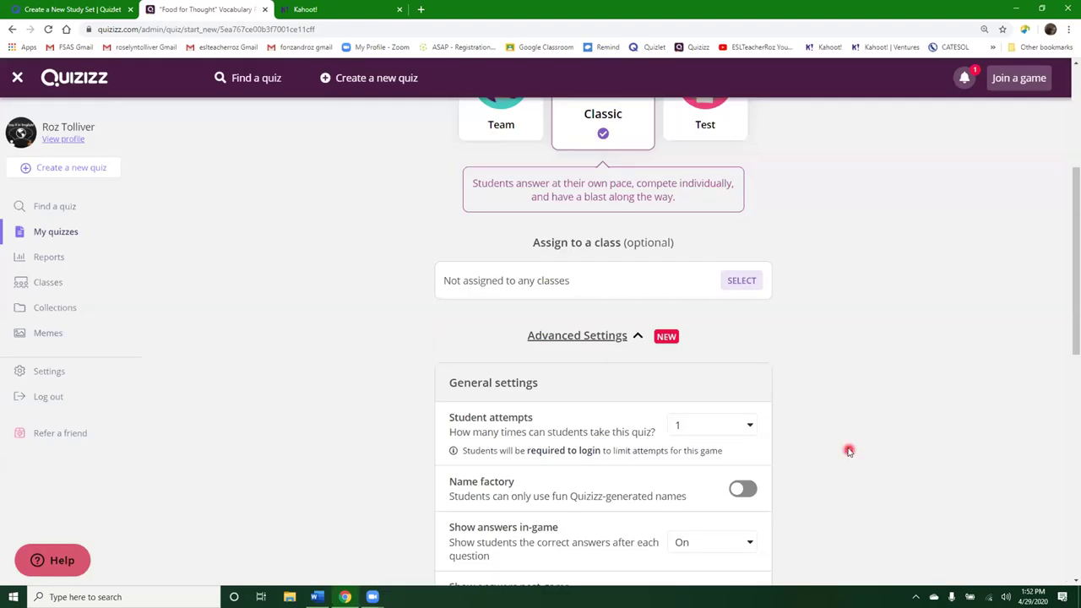
Step: Collapse and reopen the advanced settings, and view the available choices for student attempts without changing the limit
scroll(889, 366, down, 2)
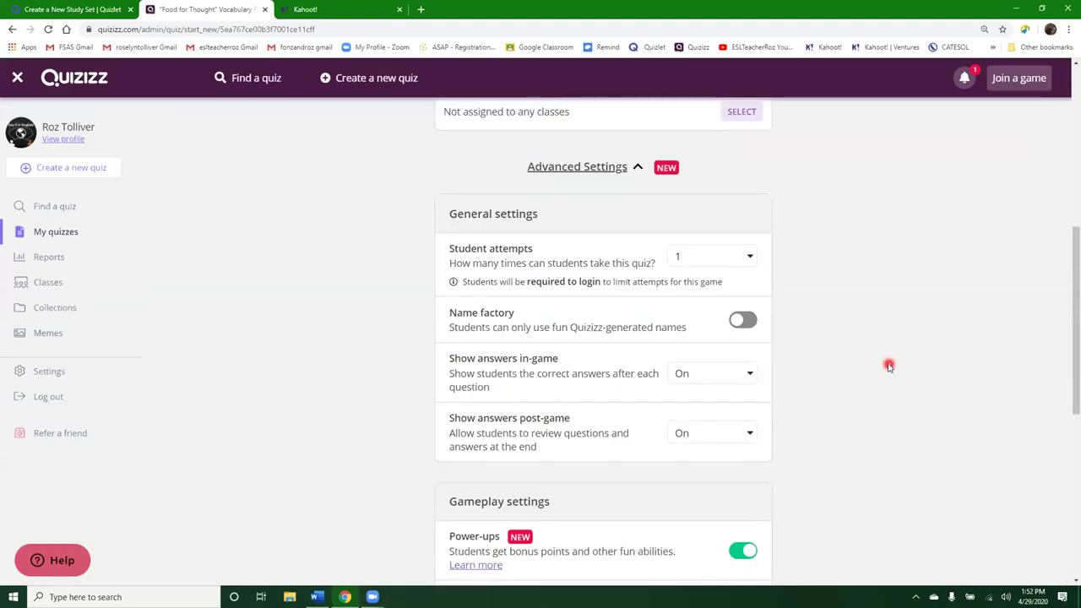
scroll(892, 371, up, 1)
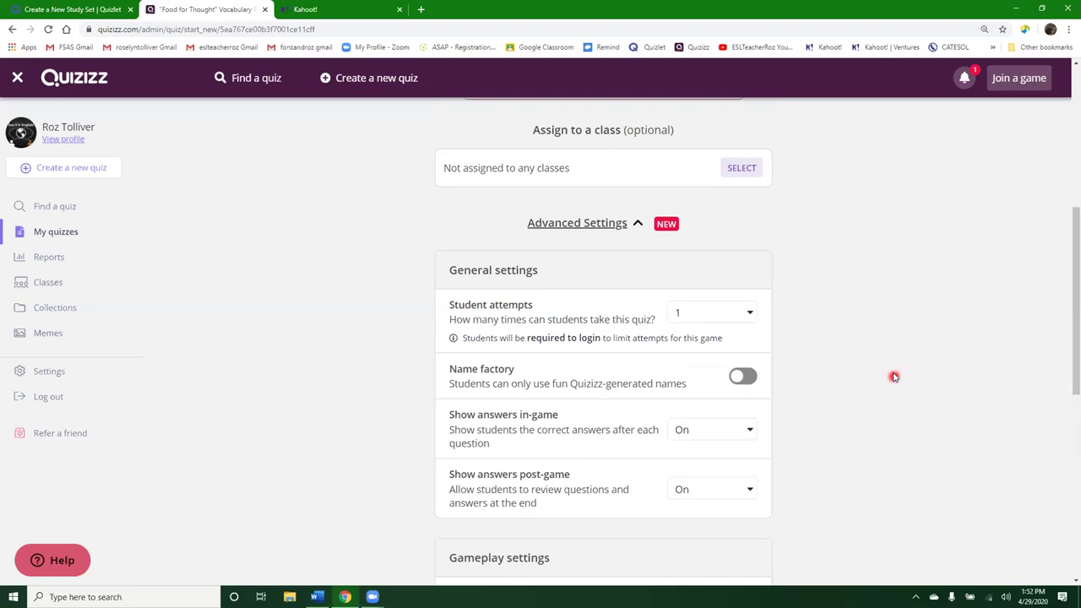
click(628, 225)
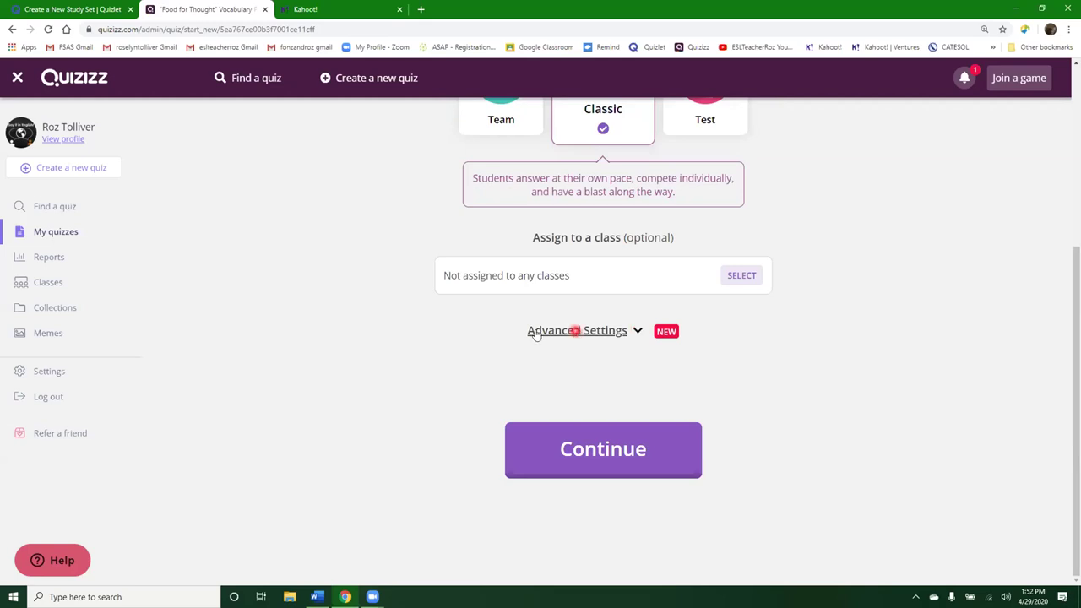
click(638, 332)
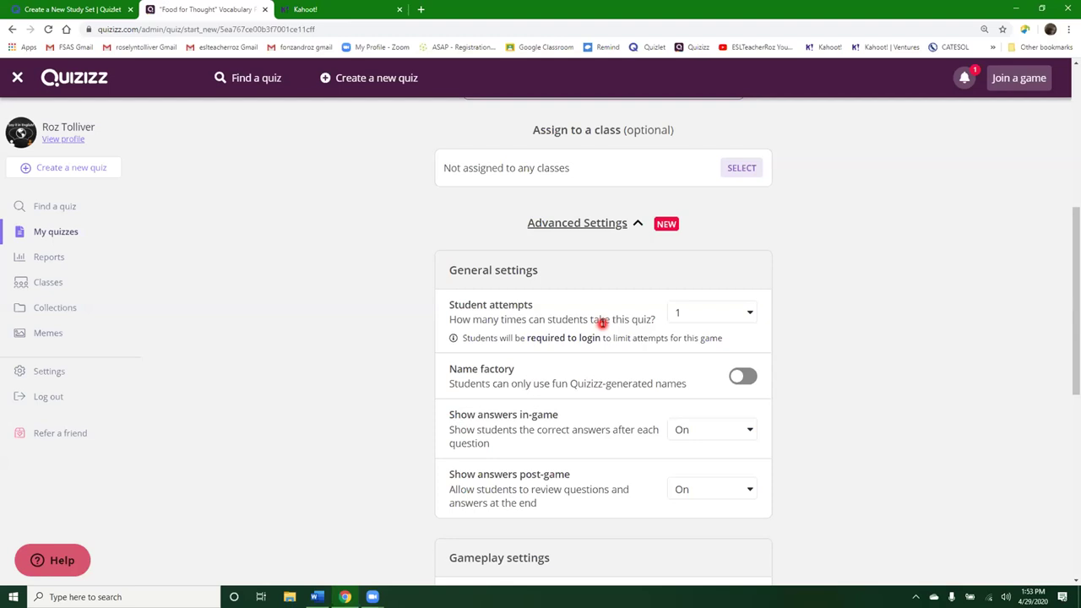
click(748, 313)
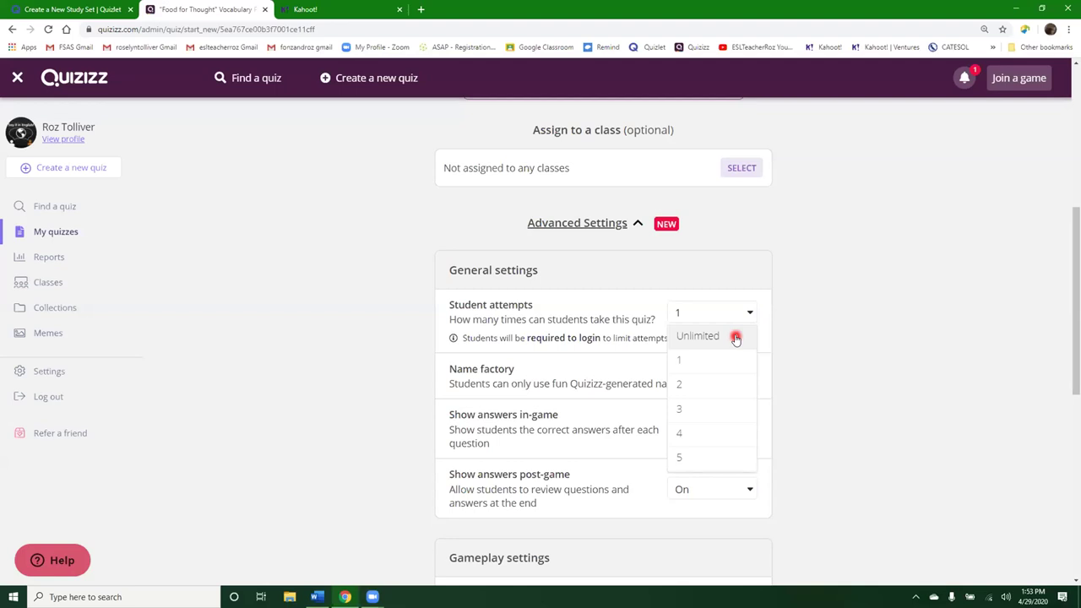
click(615, 319)
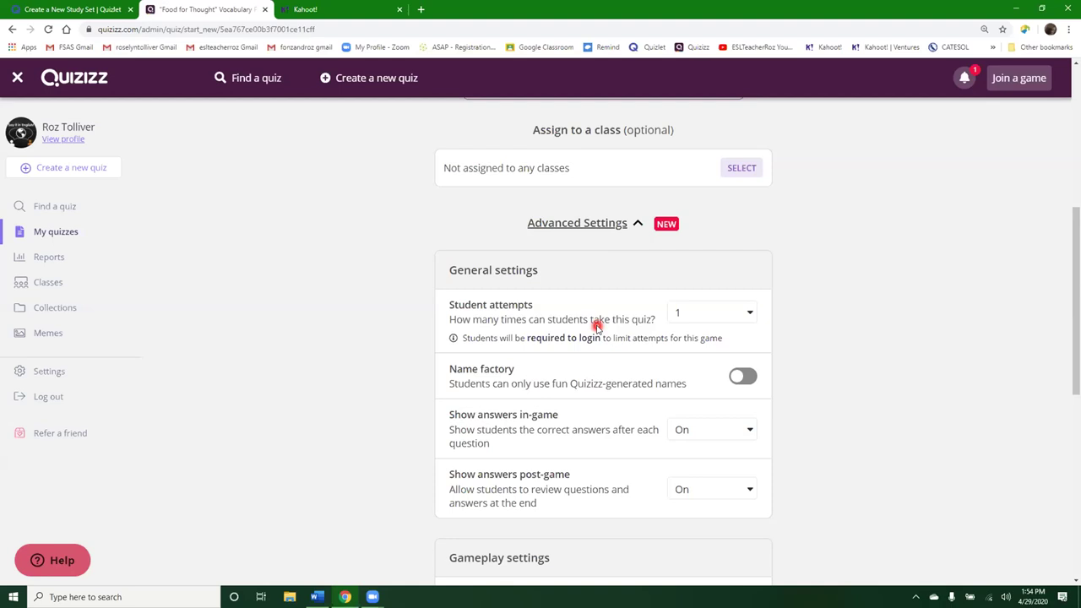
Step: Review the remaining general and gameplay settings for the live game, and turn off Shuffle questions
scroll(589, 355, down, 1)
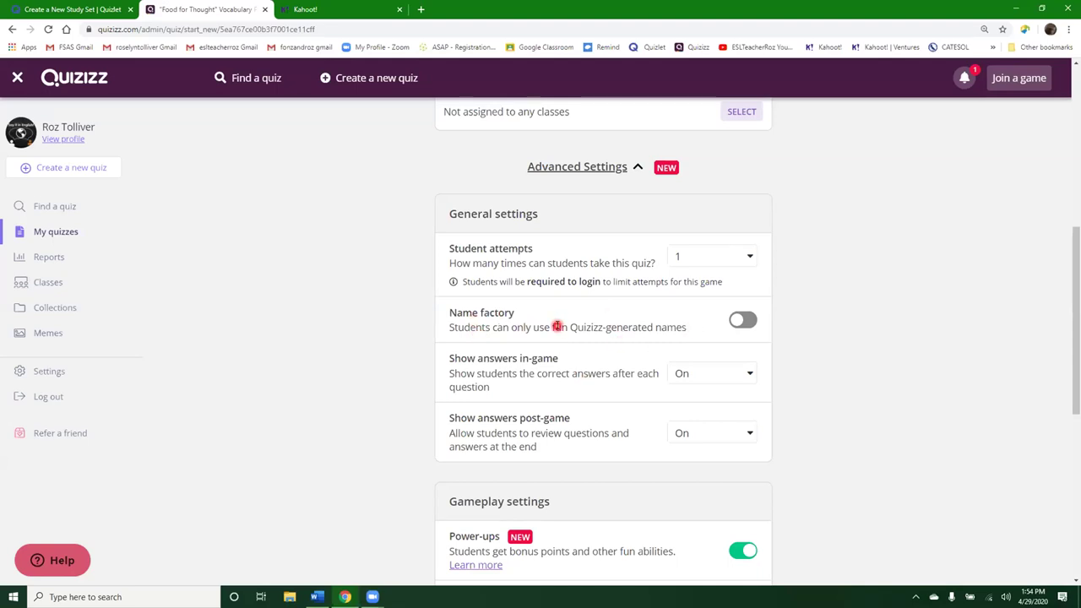
click(742, 320)
scroll(550, 444, down, 1)
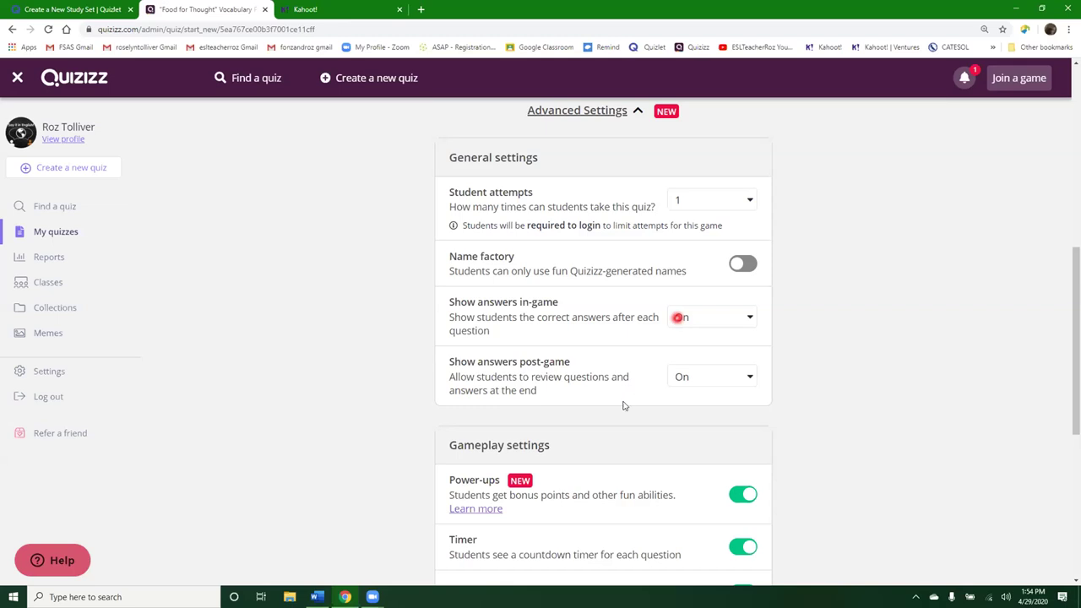
scroll(549, 405, down, 1)
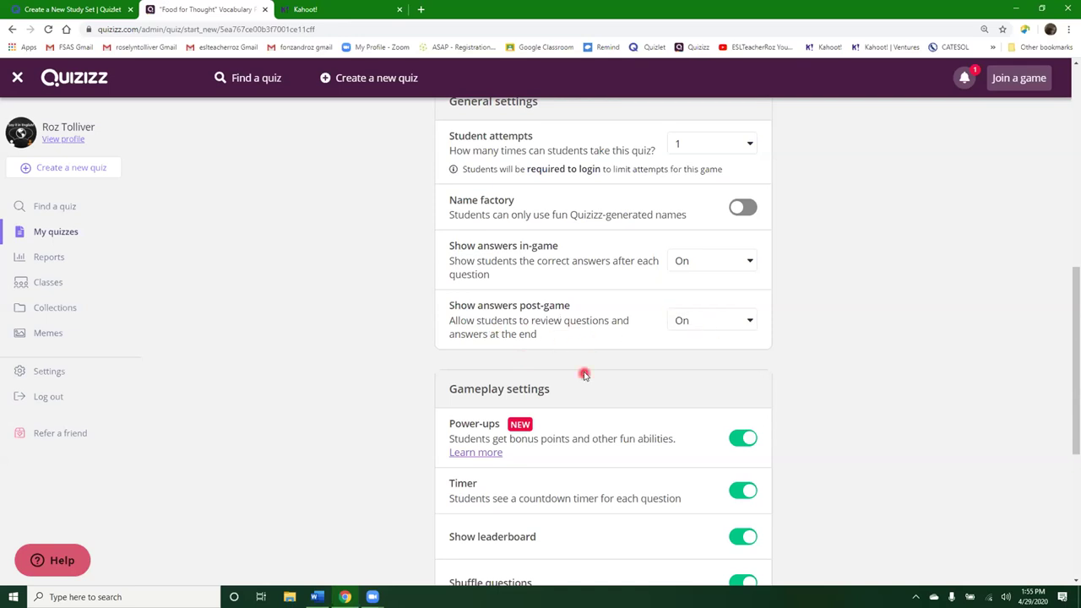
scroll(584, 374, down, 3)
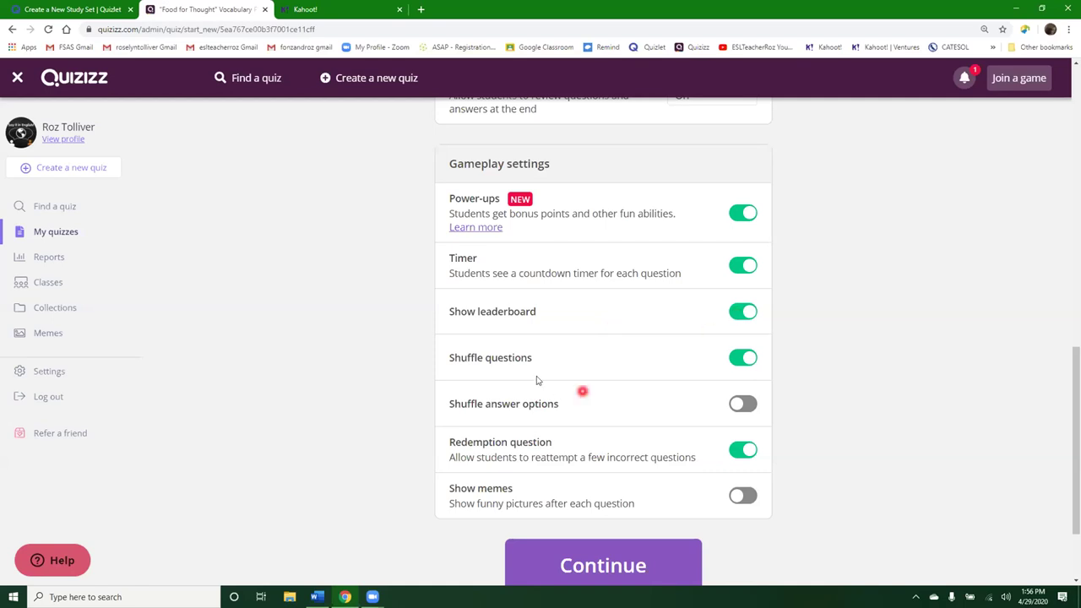
scroll(512, 361, down, 1)
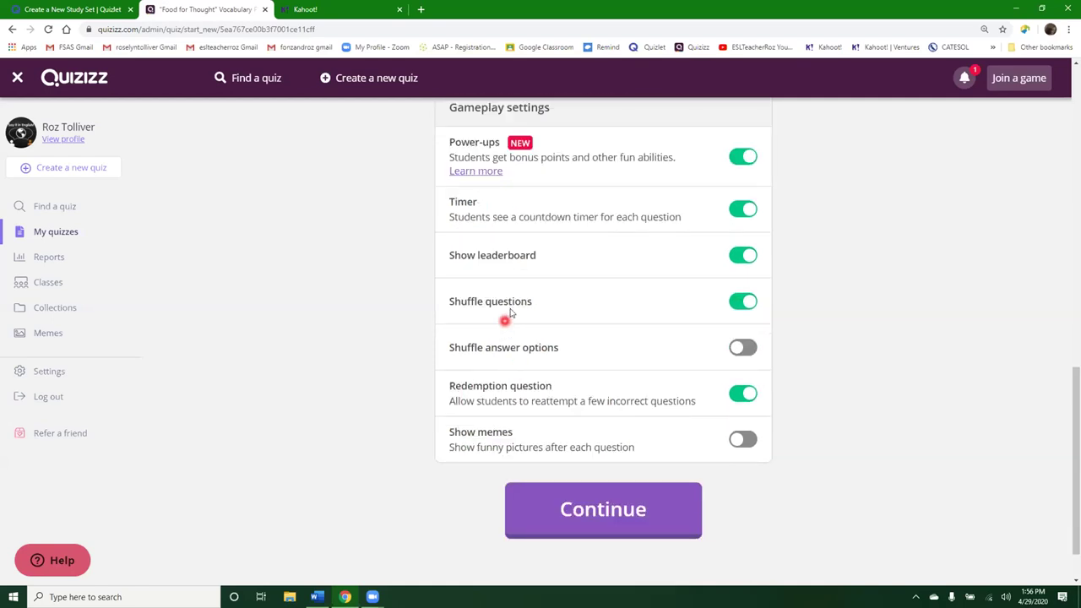
click(748, 303)
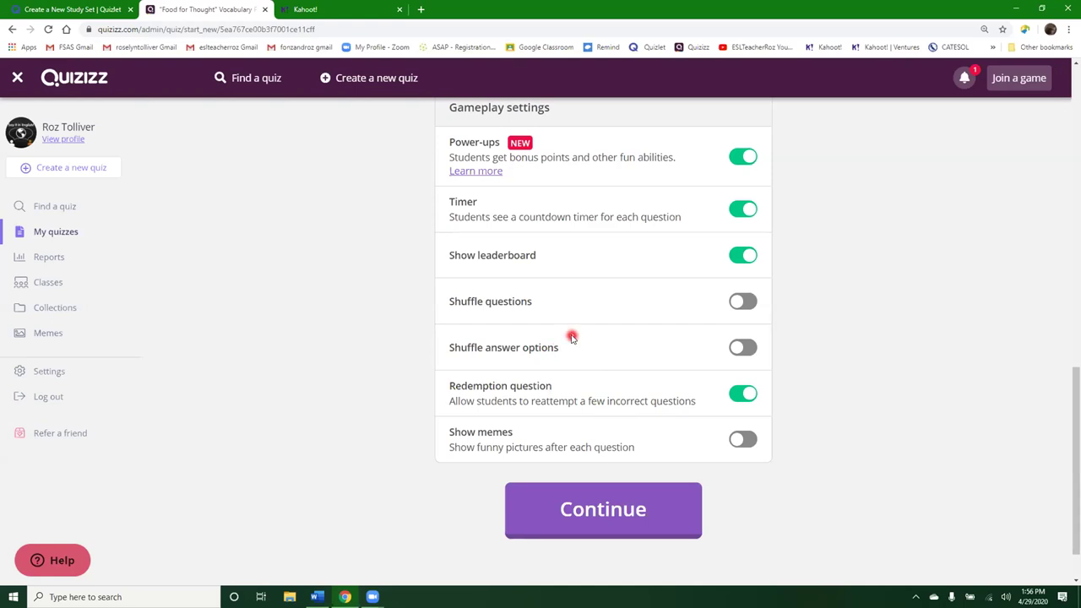
scroll(572, 337, down, 1)
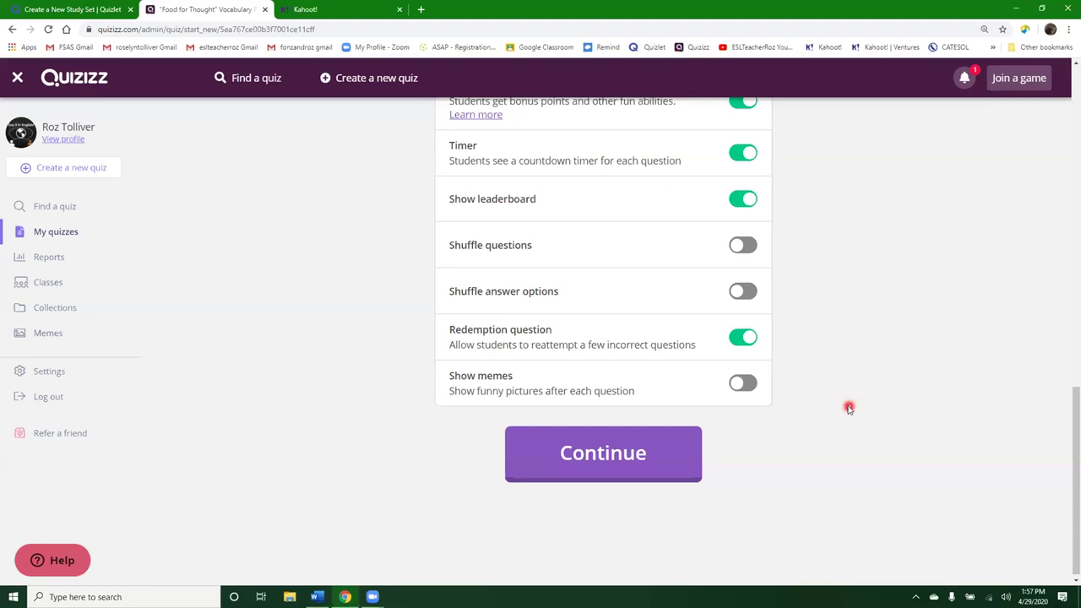
Step: Leave the live game setup, reopen the "Food for Thought" Vocabulary Part 2 quiz from the personal quizzes, and start assigning it as homework
scroll(849, 408, up, 10)
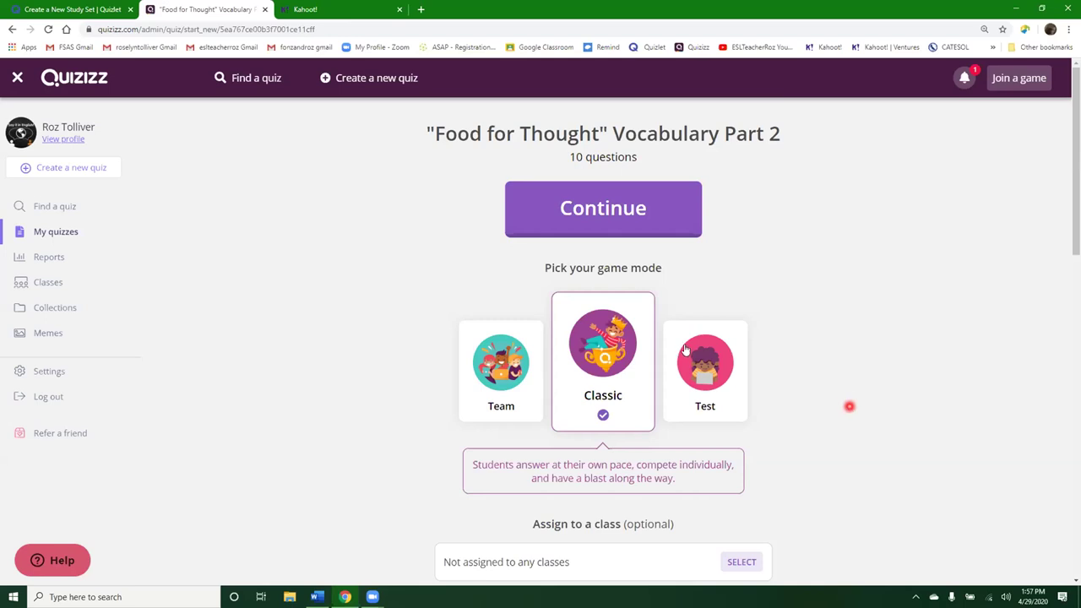
click(64, 238)
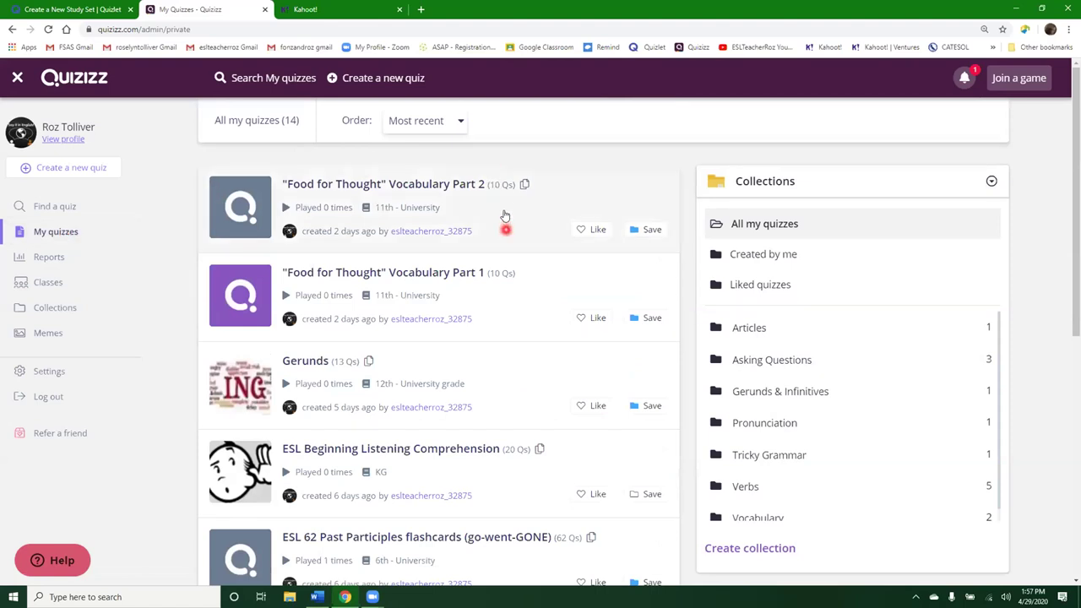
click(504, 214)
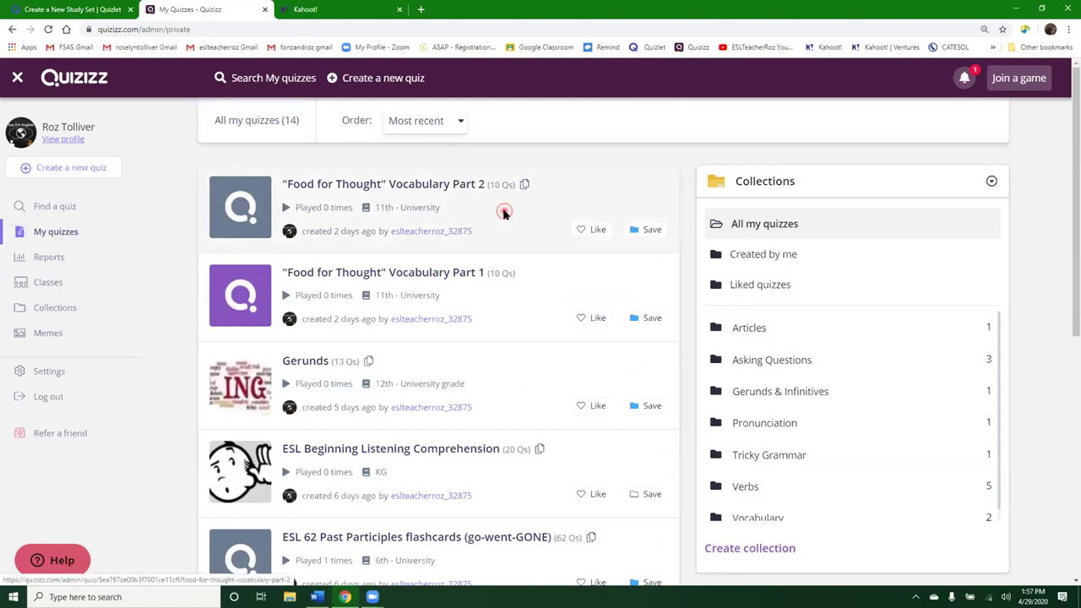
click(390, 202)
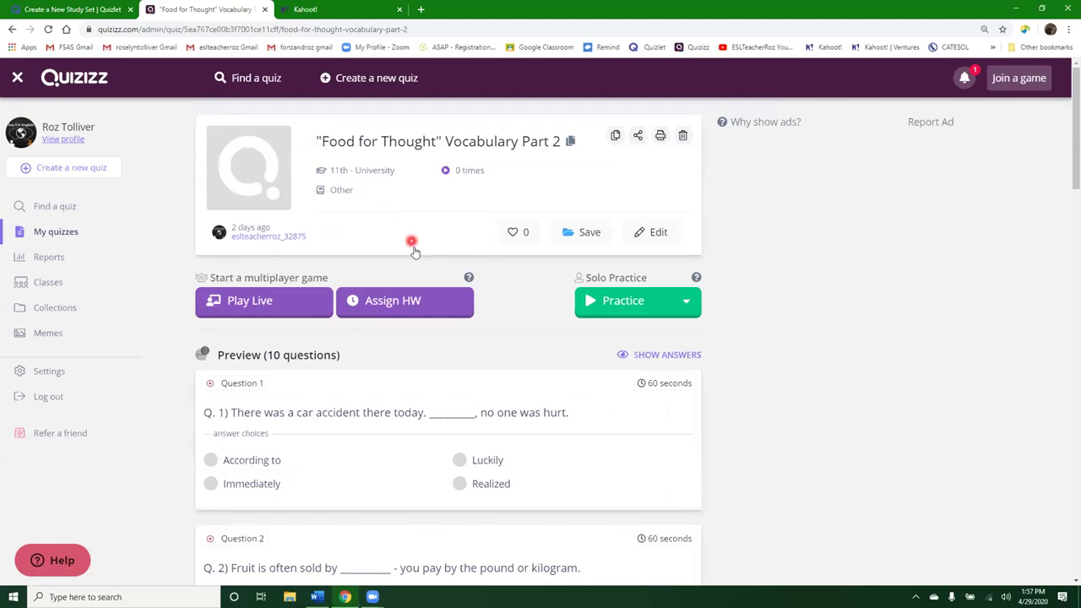
click(398, 306)
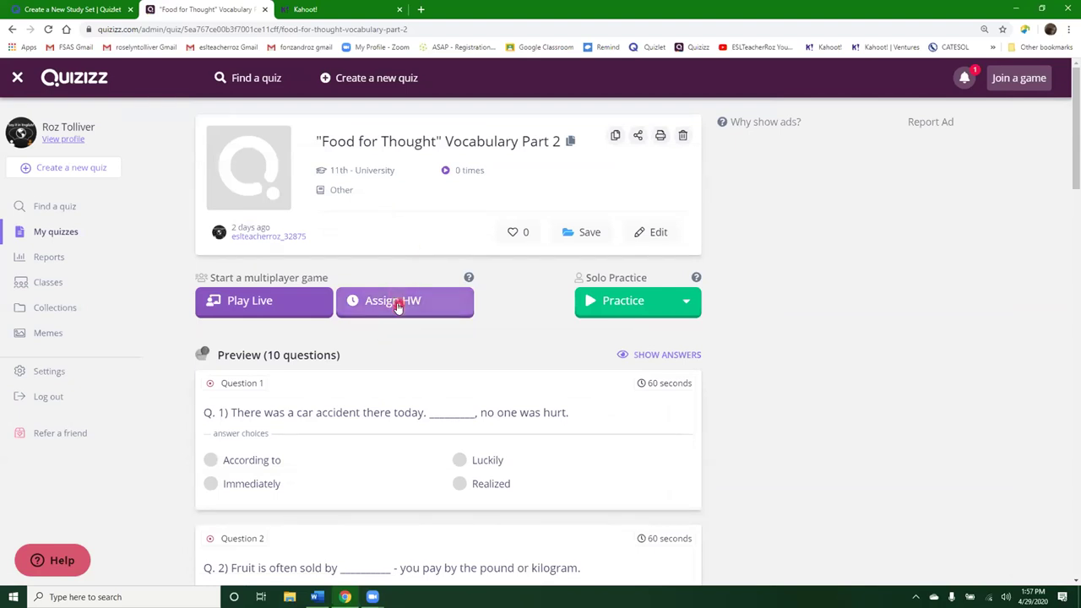
click(398, 307)
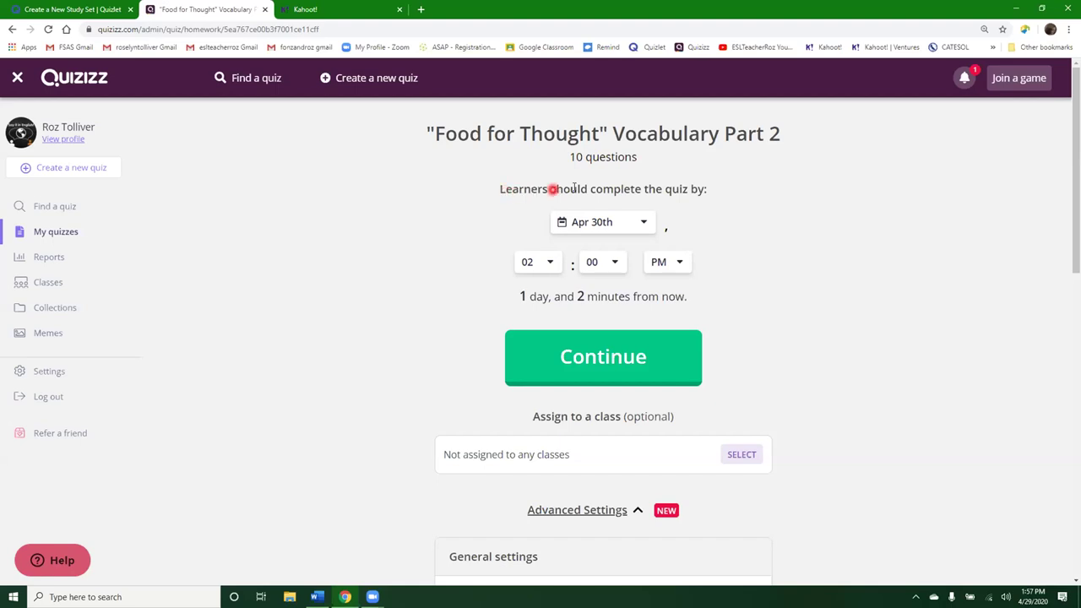
Step: Look through the available homework due dates and set the completion date to May 1st
click(644, 225)
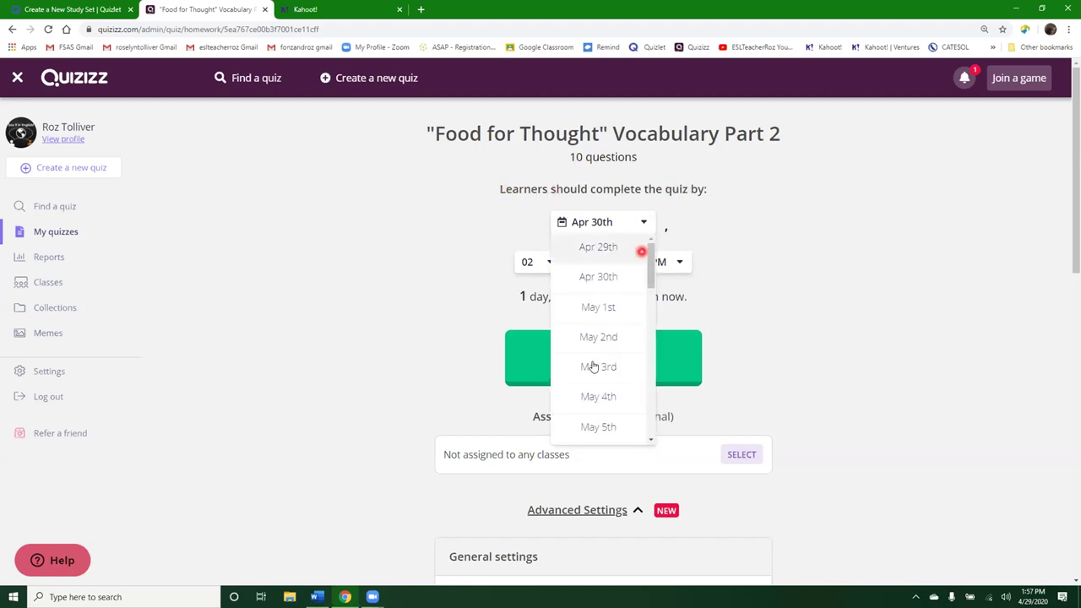
scroll(591, 361, down, 7)
scroll(593, 362, down, 2)
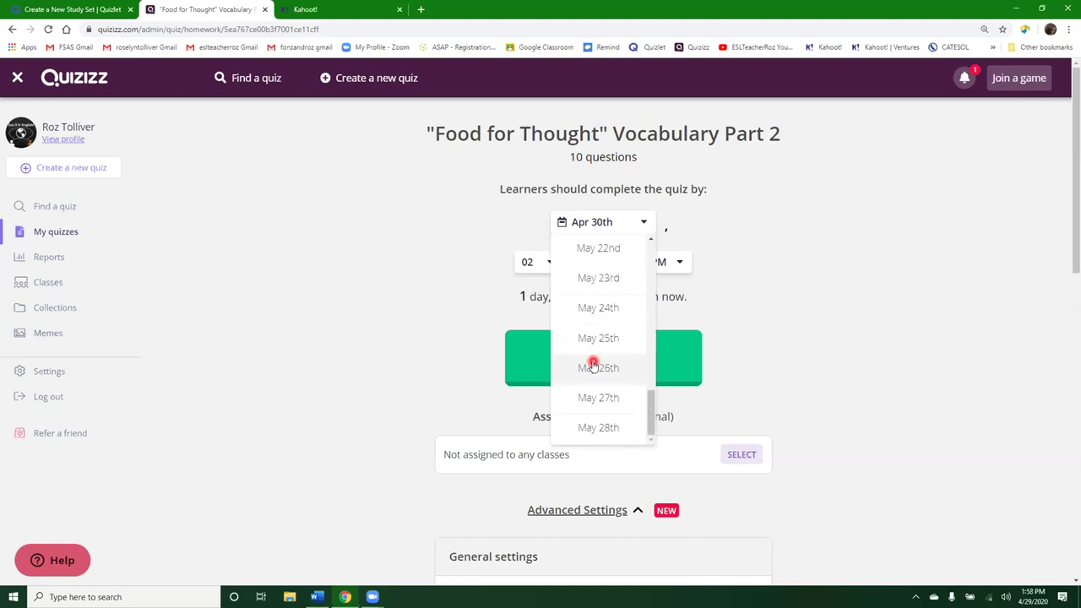
scroll(593, 362, down, 2)
scroll(853, 335, up, 1)
scroll(588, 248, up, 4)
scroll(591, 244, up, 3)
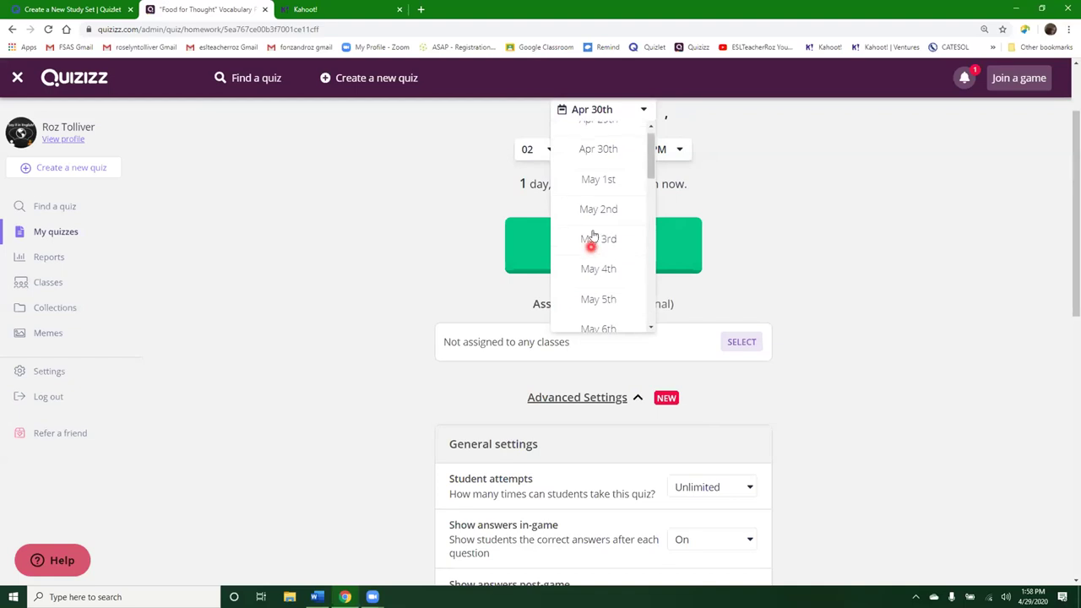
click(598, 184)
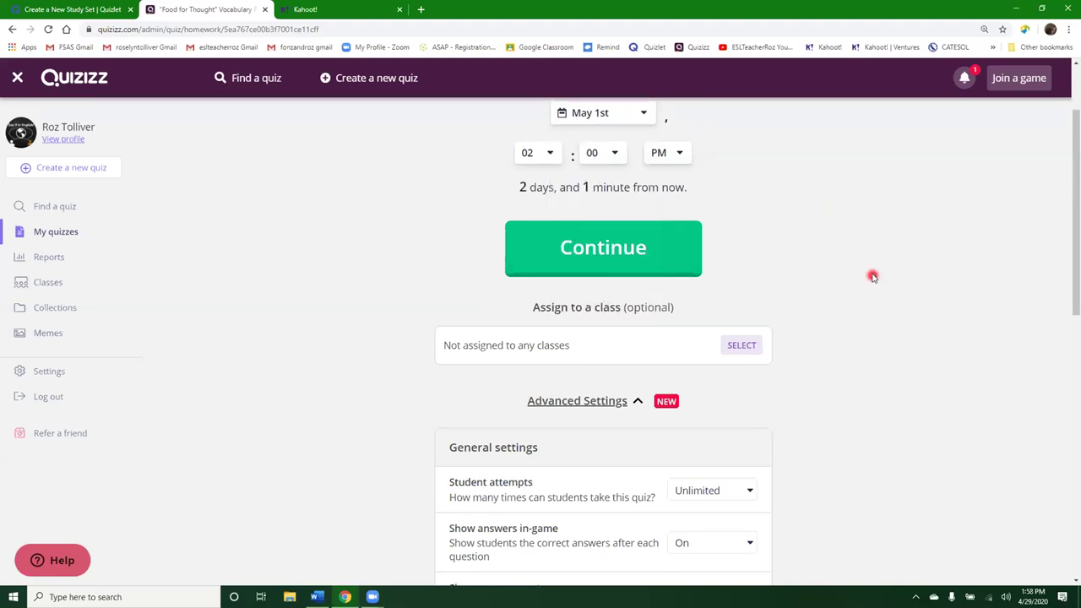
scroll(873, 275, up, 2)
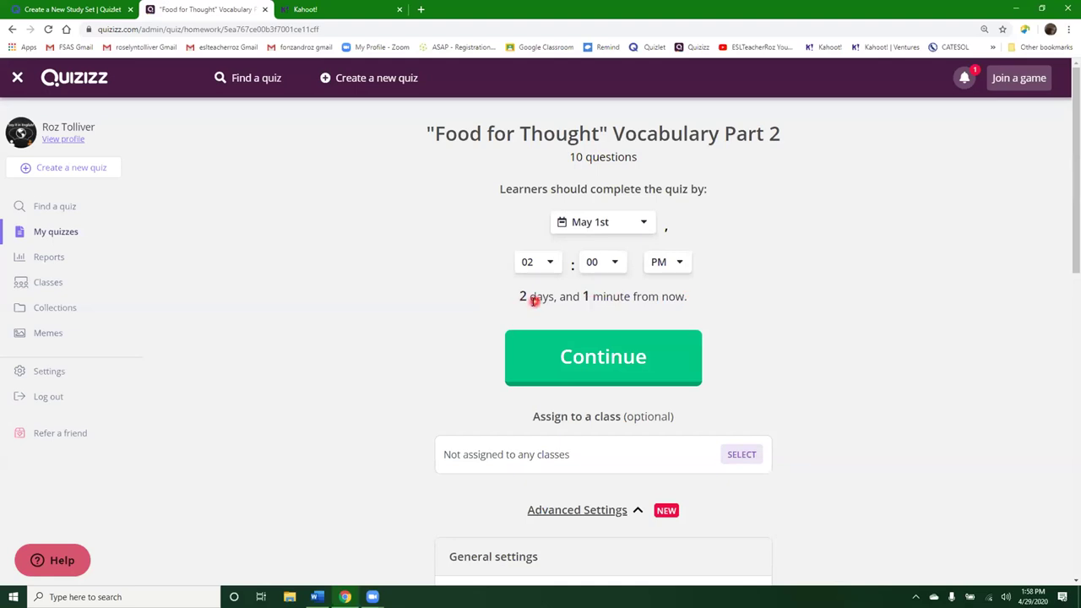
Step: Set the homework completion time to 12:00 AM
click(550, 263)
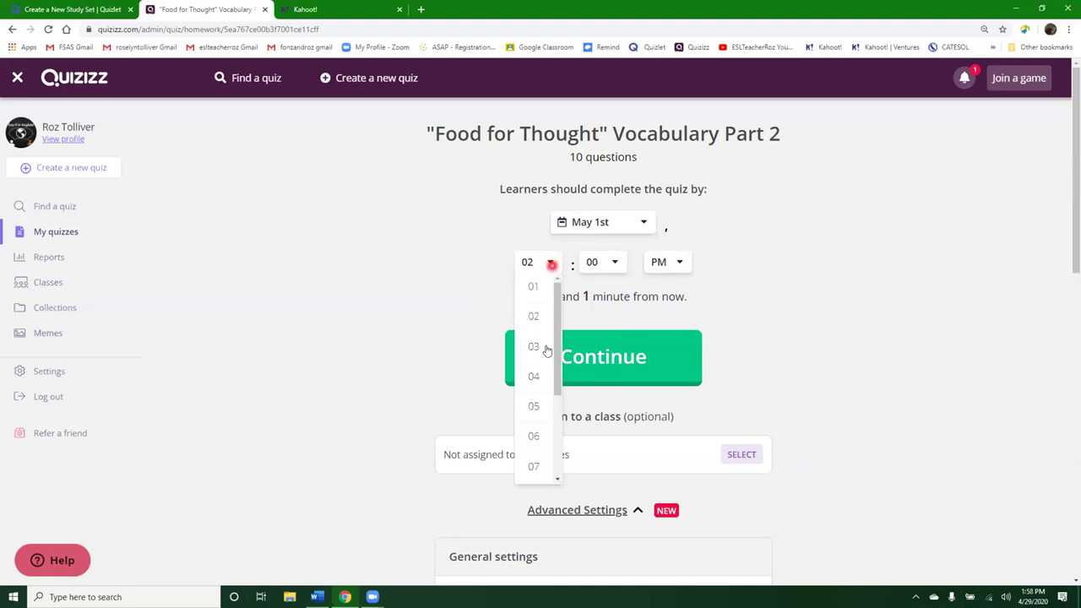
scroll(534, 392, down, 3)
click(542, 465)
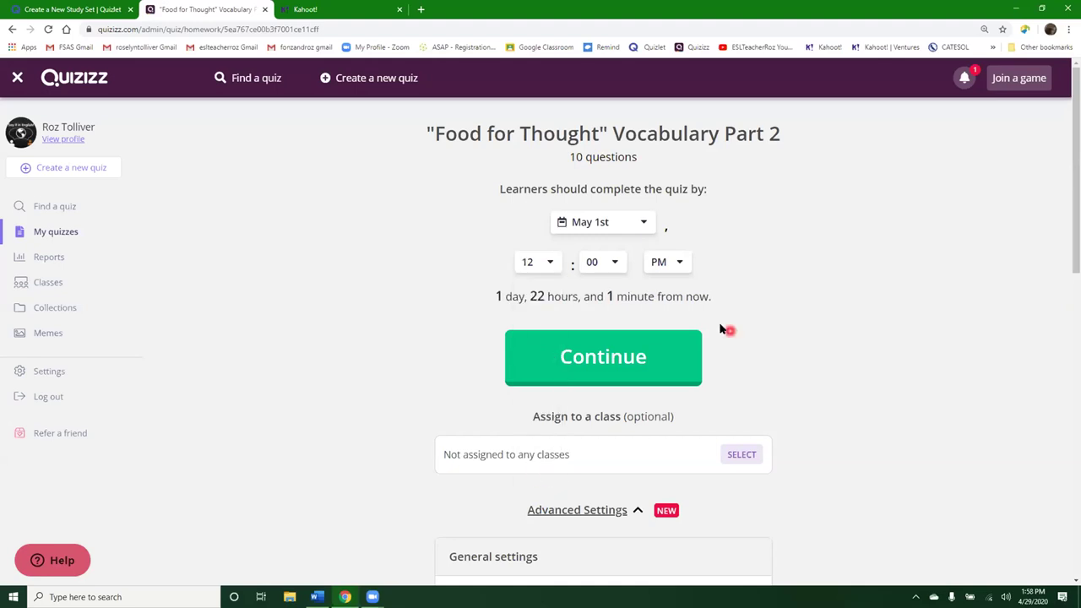
click(680, 264)
click(665, 310)
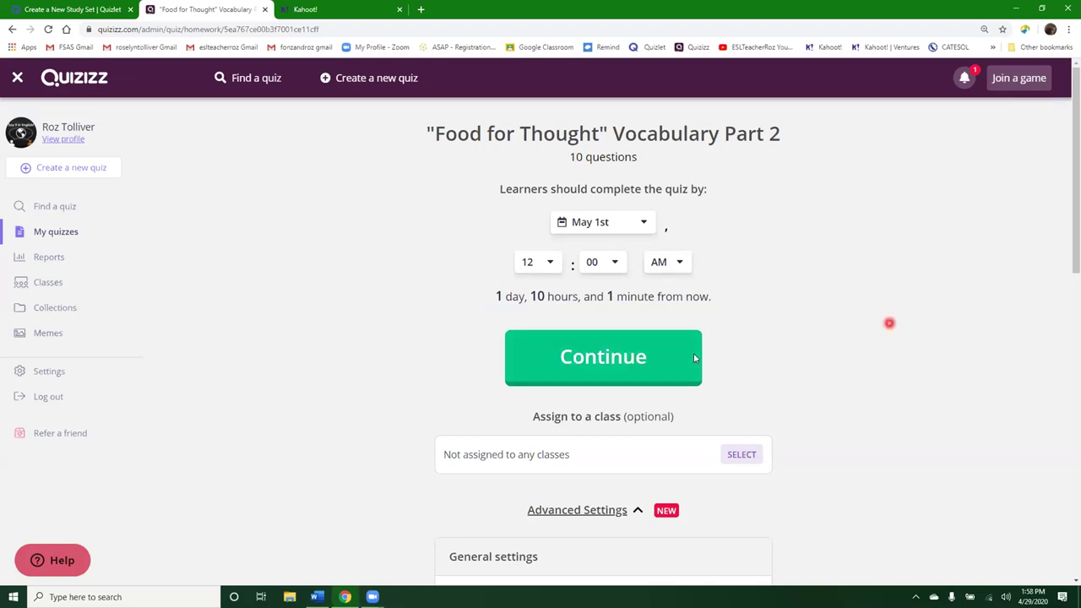
Step: Assign the homework to the ELA Transitions - Spring 2020 class that is linked to Google Classroom
scroll(906, 352, down, 2)
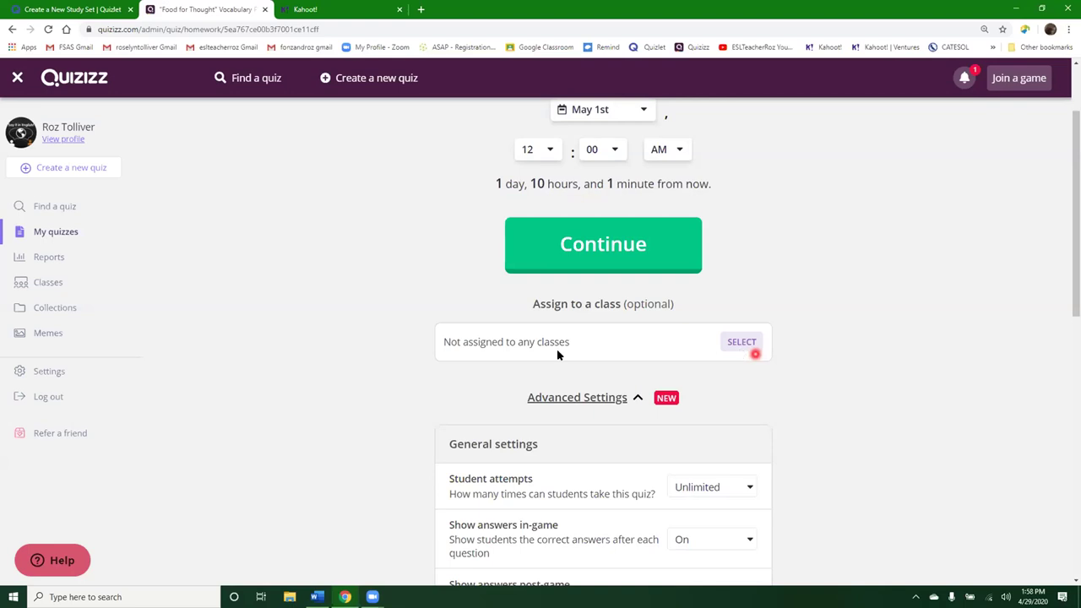
click(28, 287)
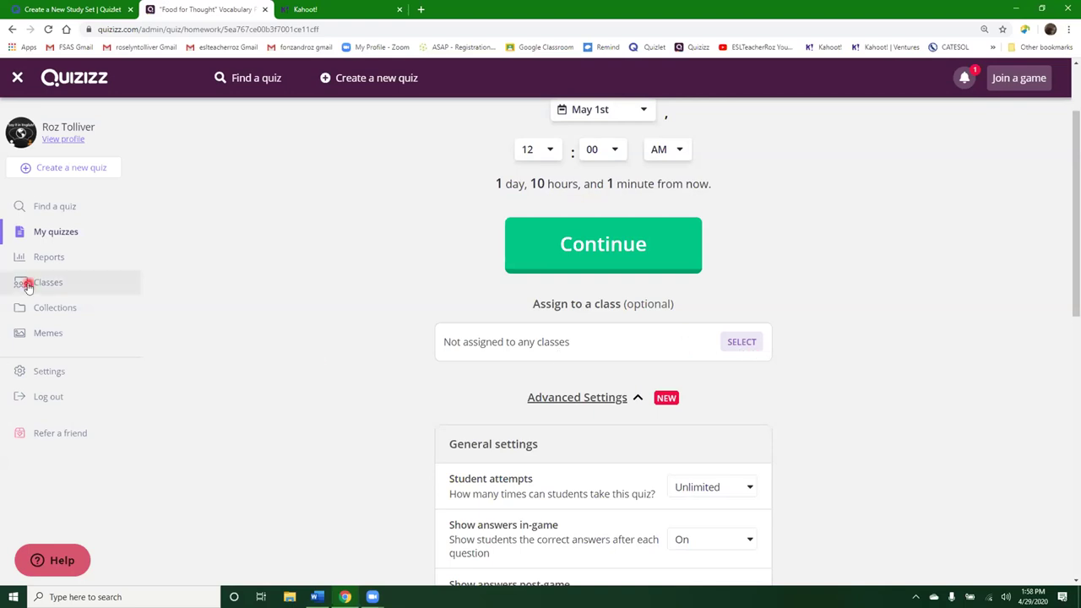
click(36, 282)
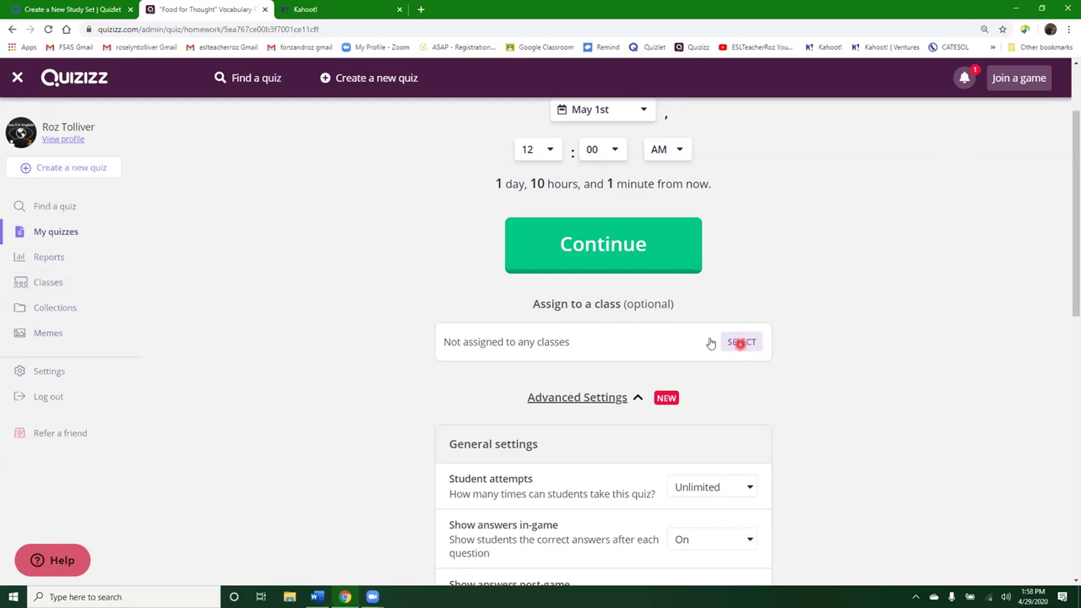
click(748, 341)
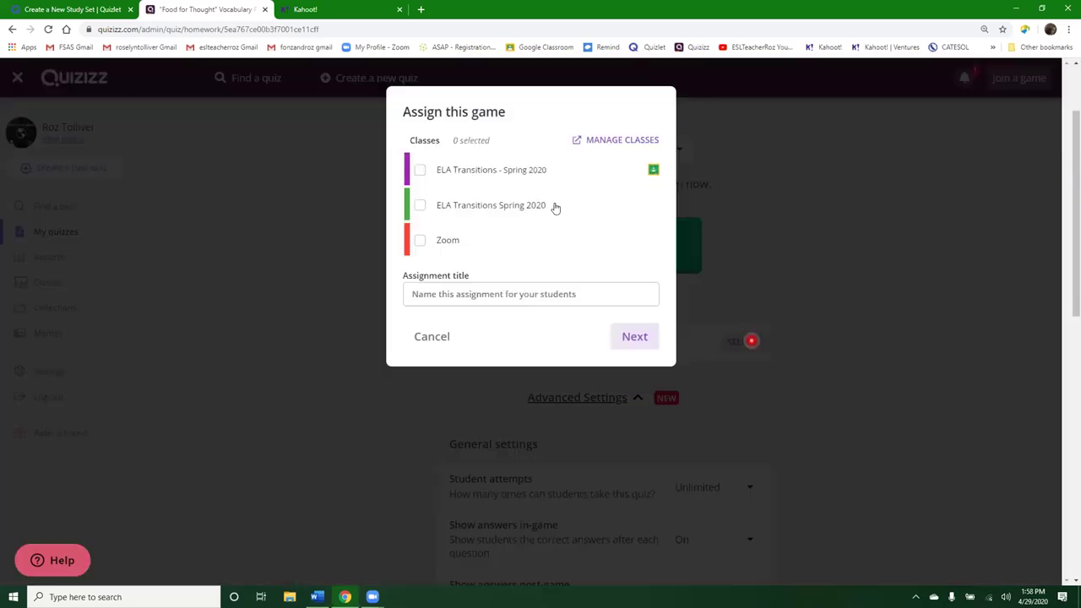
click(417, 172)
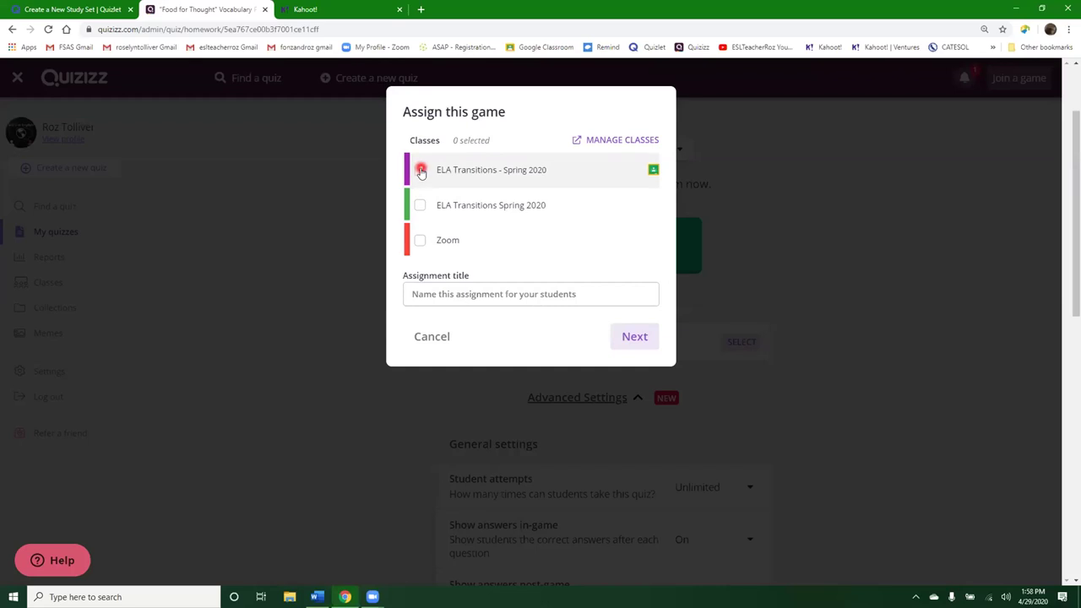
click(417, 172)
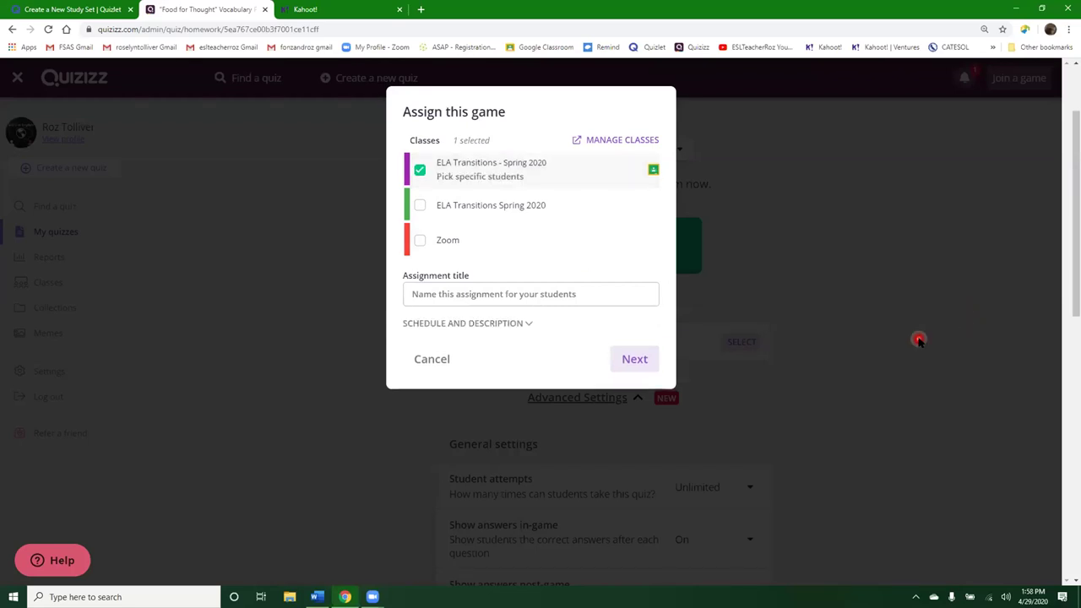
click(648, 358)
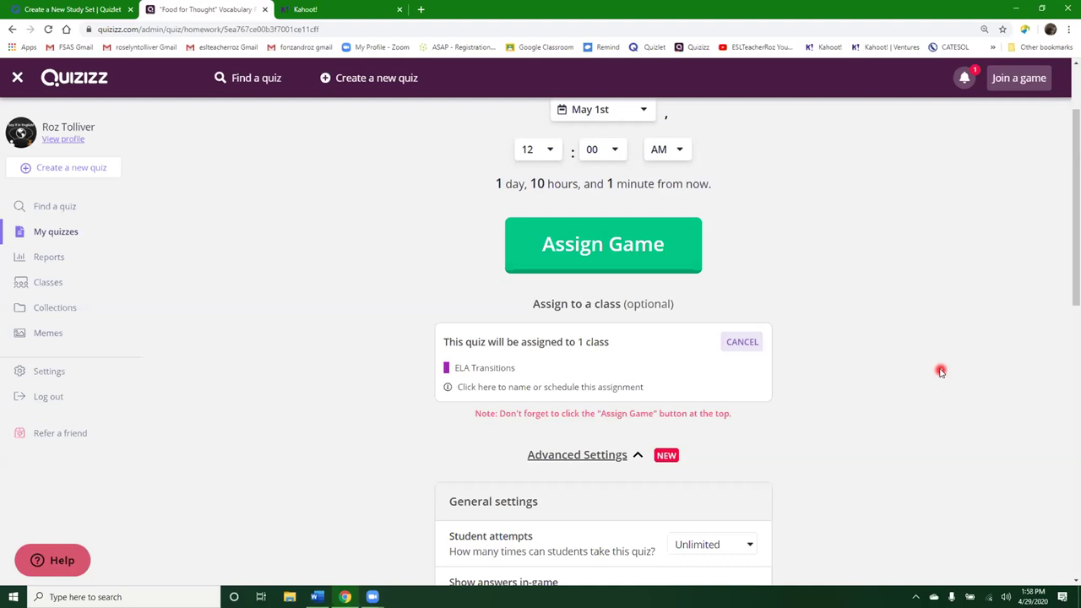
Step: Open the class assignment's naming and scheduling details, title it "fdsfsadfs", and add the description "ddfdsa"
click(609, 243)
click(558, 388)
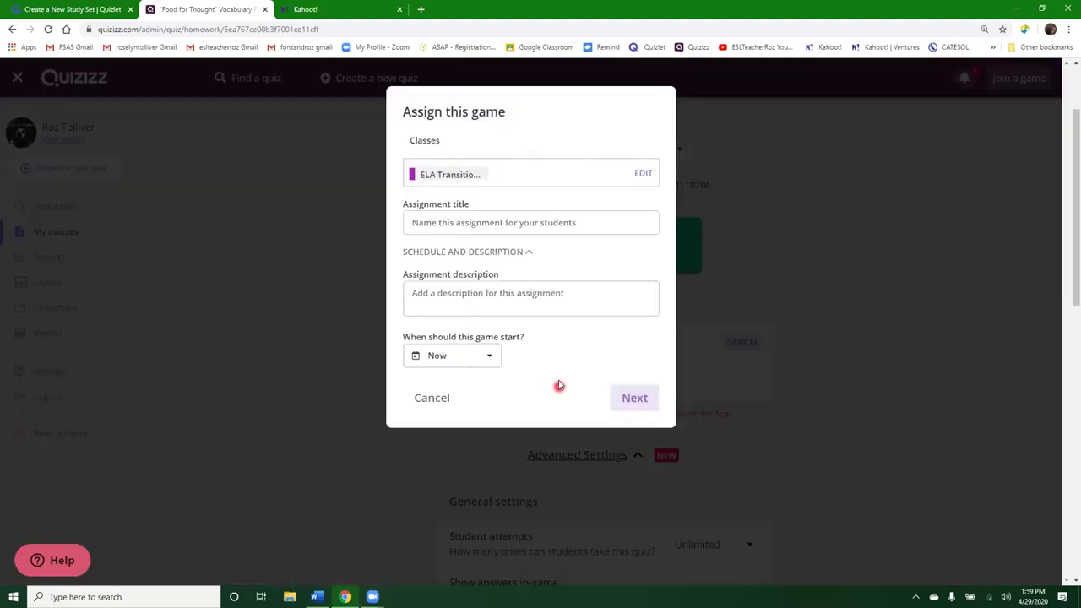
click(464, 223)
text(fdsfsadfs)
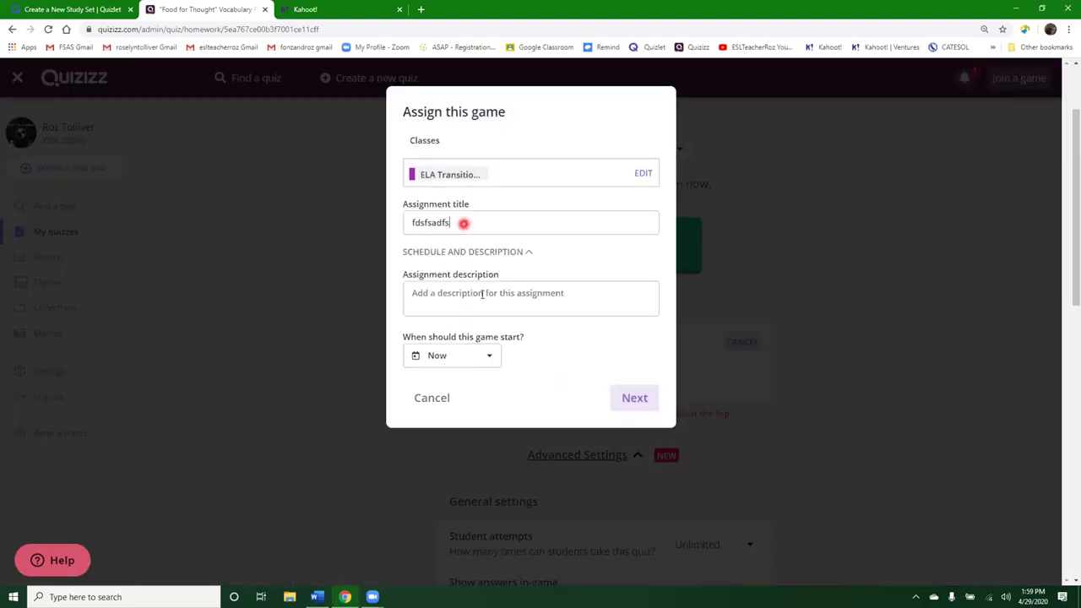
click(488, 302)
text(ddfdsa)
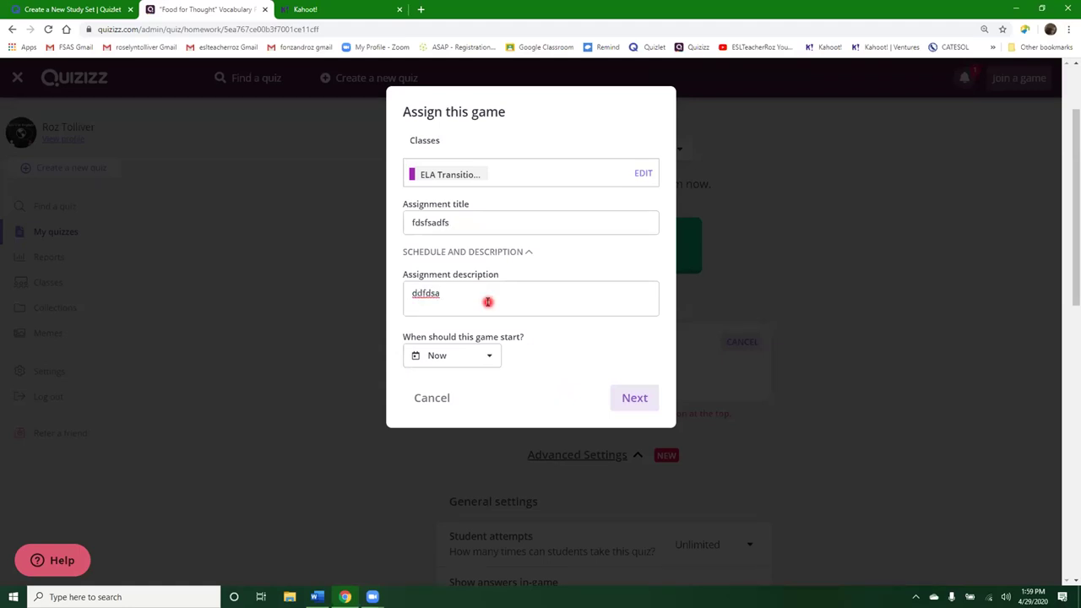
Step: Schedule the assignment to start on Apr 29th at 11:00 PM, and assign the game to the class
click(489, 342)
click(488, 356)
click(488, 355)
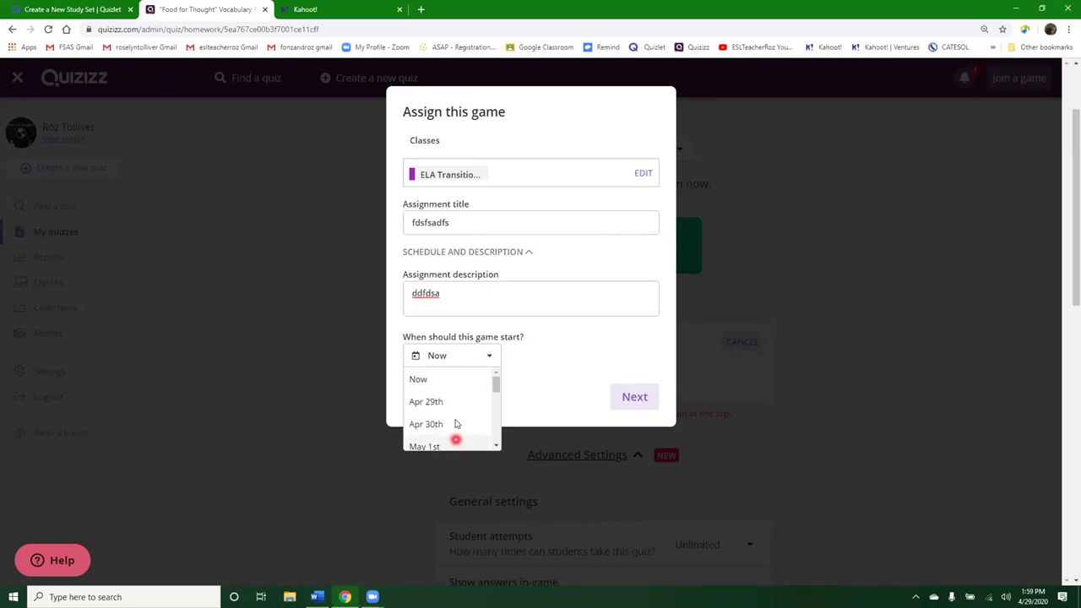
click(422, 403)
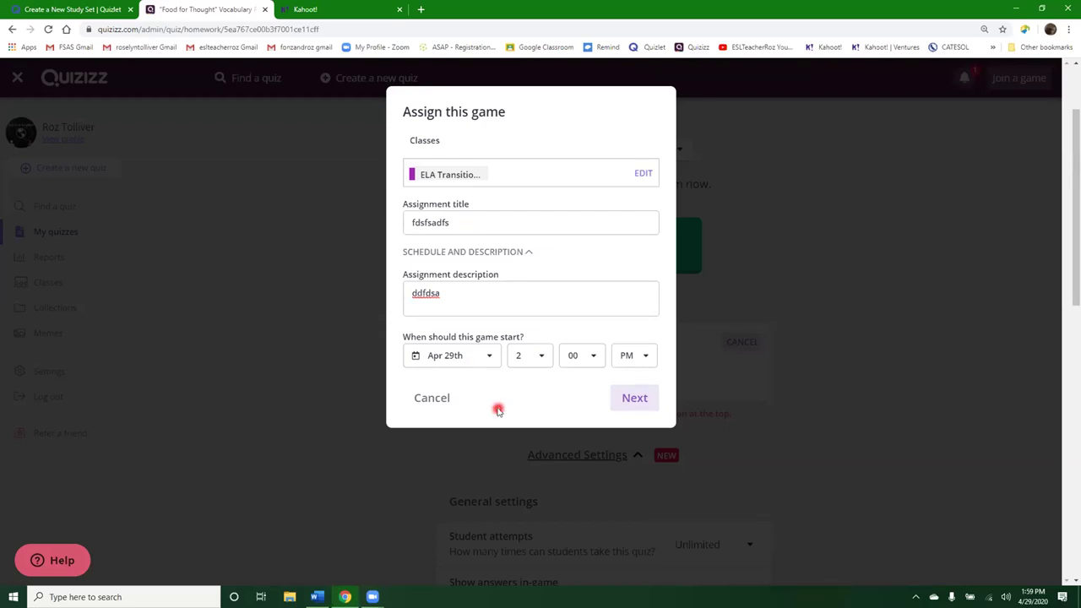
click(545, 358)
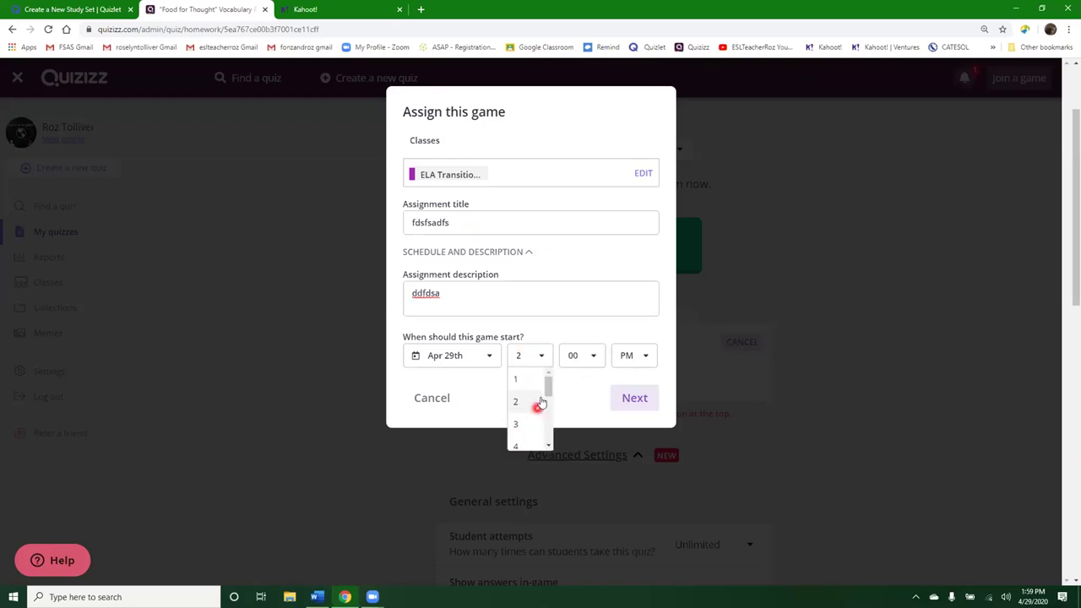
scroll(531, 395, down, 3)
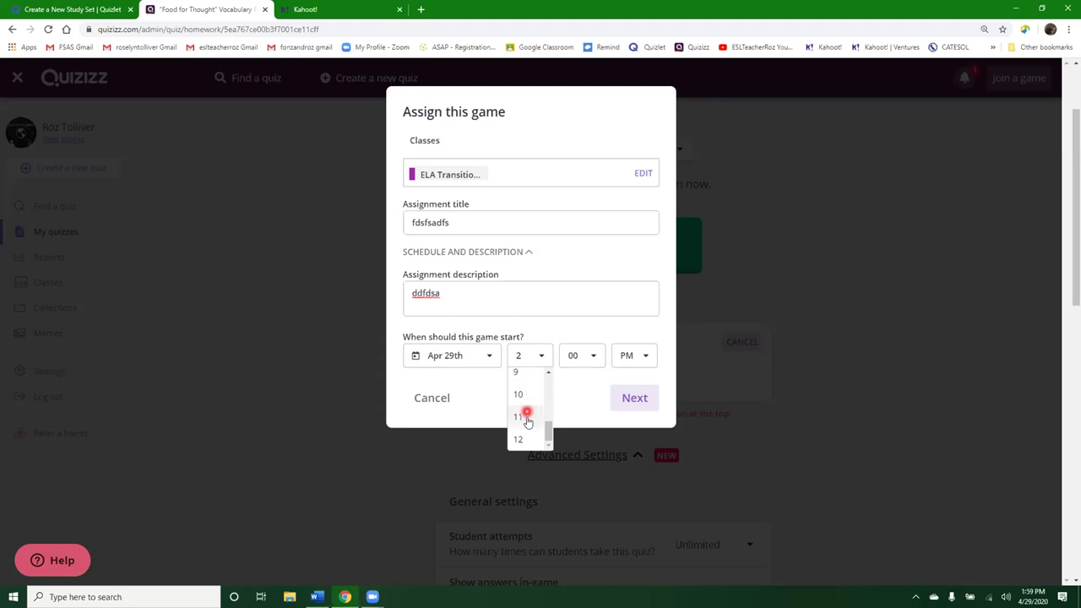
click(526, 416)
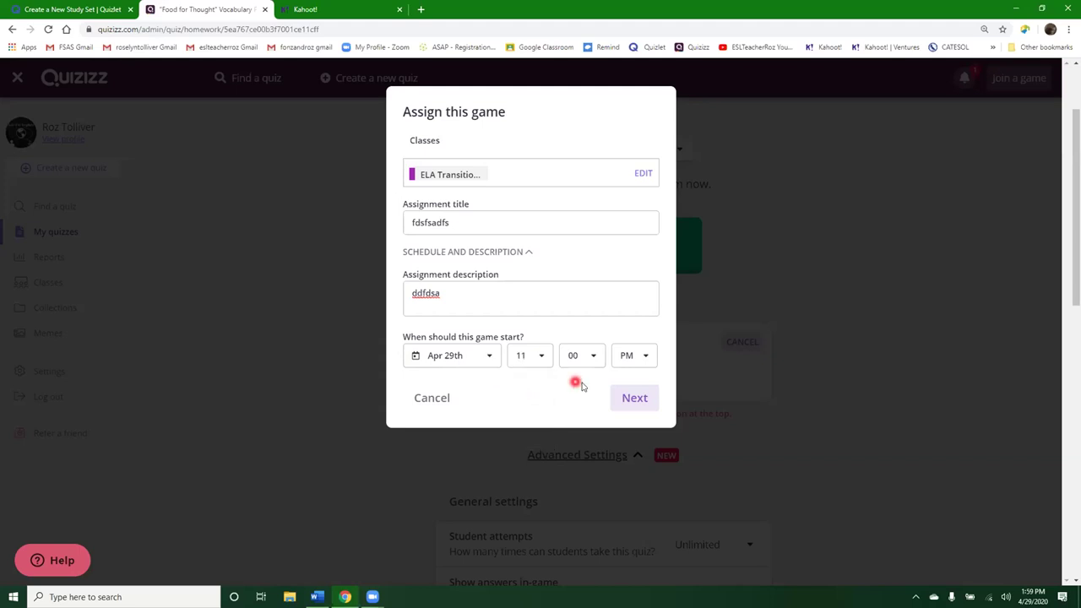
click(635, 398)
click(622, 248)
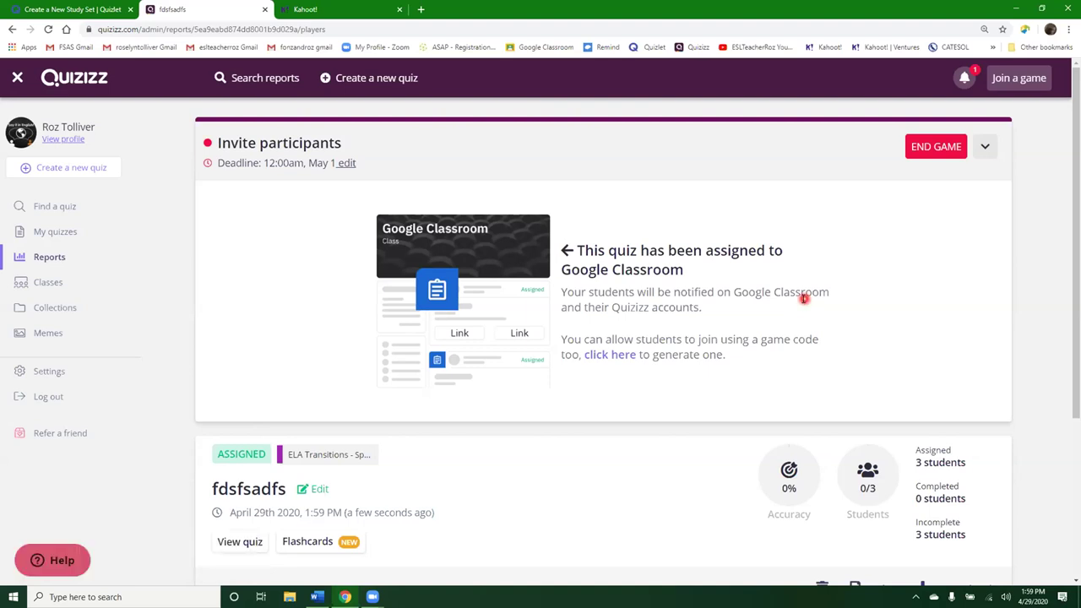
Step: Switch to the ELA Transitions class in Google Classroom and expand the scheduled "fdsfsadfs" assignment in its classwork
click(61, 7)
click(500, 81)
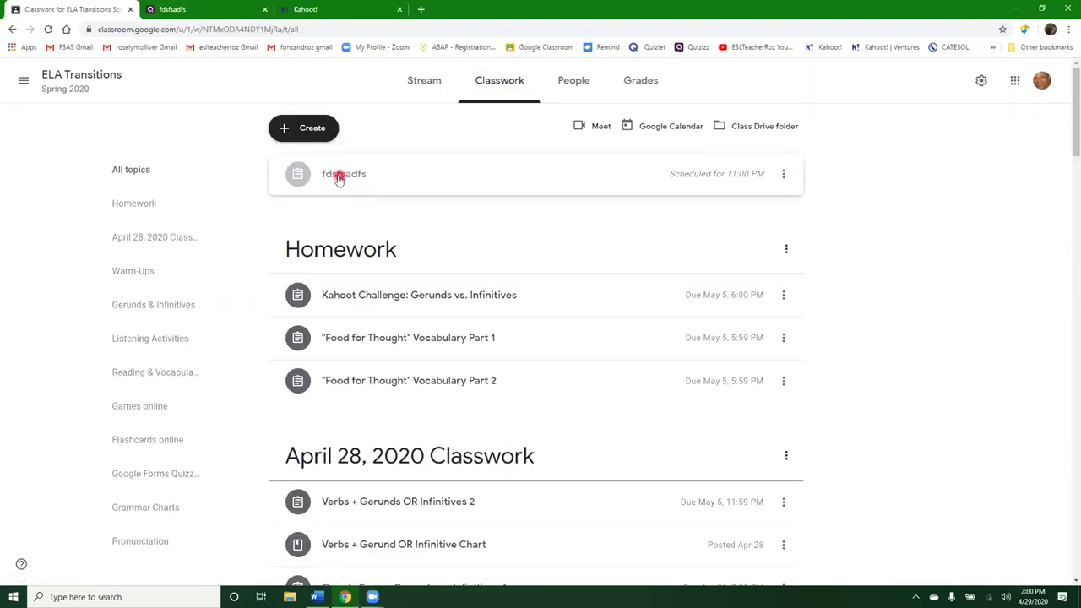
click(339, 178)
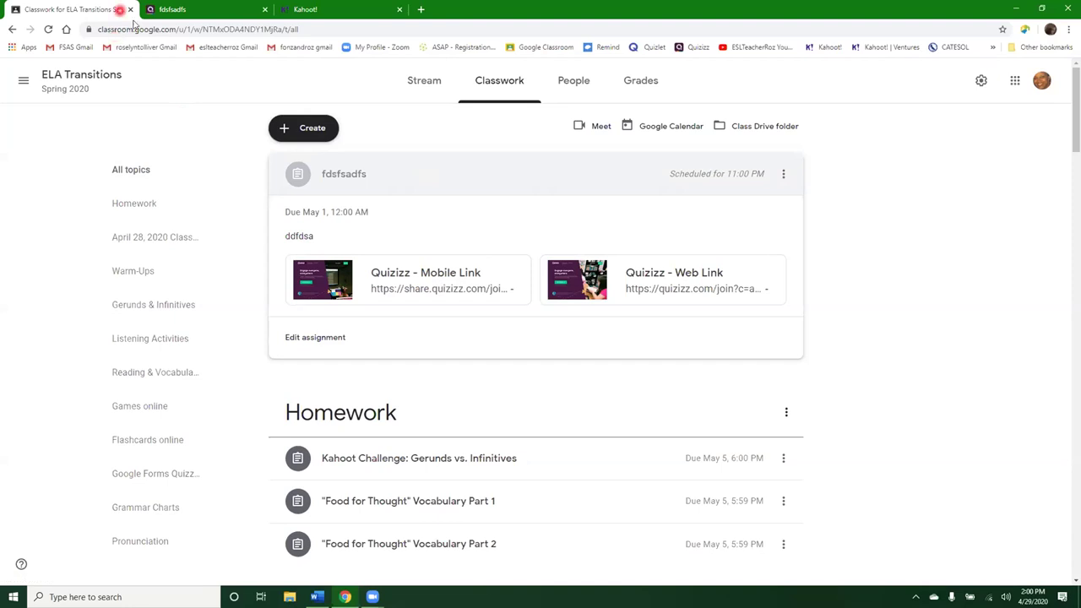
Step: Switch back to Quizizz, reopen the "Food for Thought" Vocabulary Part 2 quiz from the personal quizzes, and start assigning it as homework
click(174, 9)
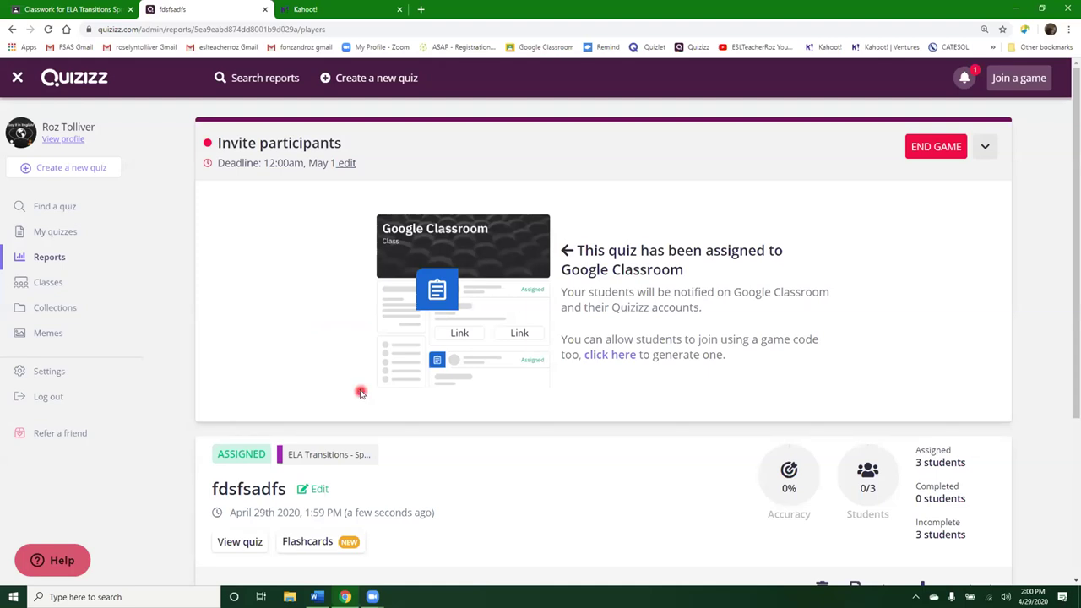
scroll(360, 392, down, 1)
scroll(360, 393, up, 1)
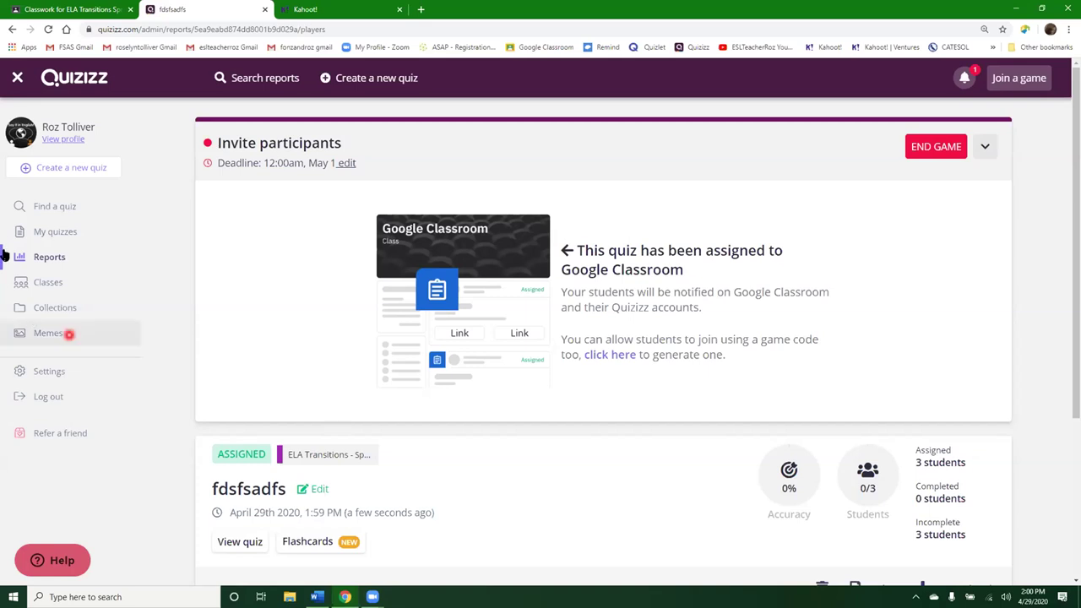
click(79, 233)
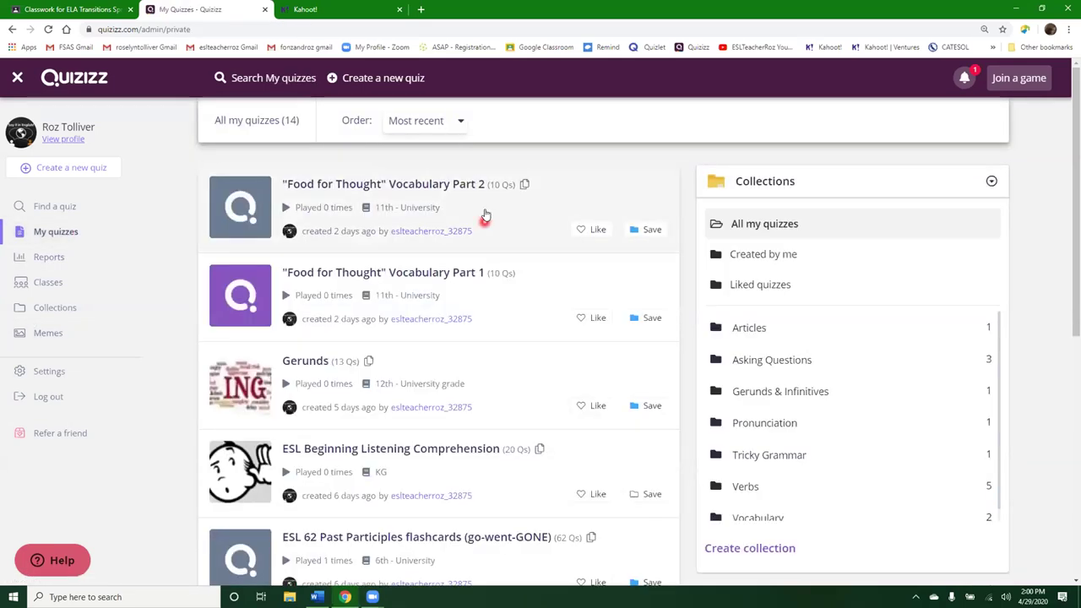
click(485, 211)
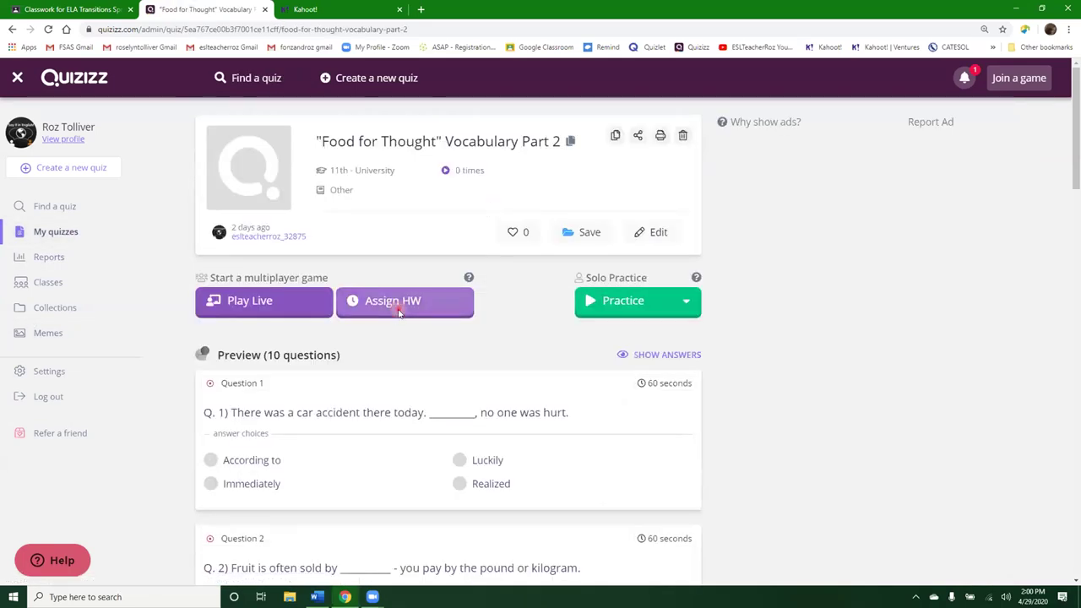
click(398, 310)
Step: Review the homework's general settings and gameplay settings, from student attempts down to memes
scroll(354, 380, down, 3)
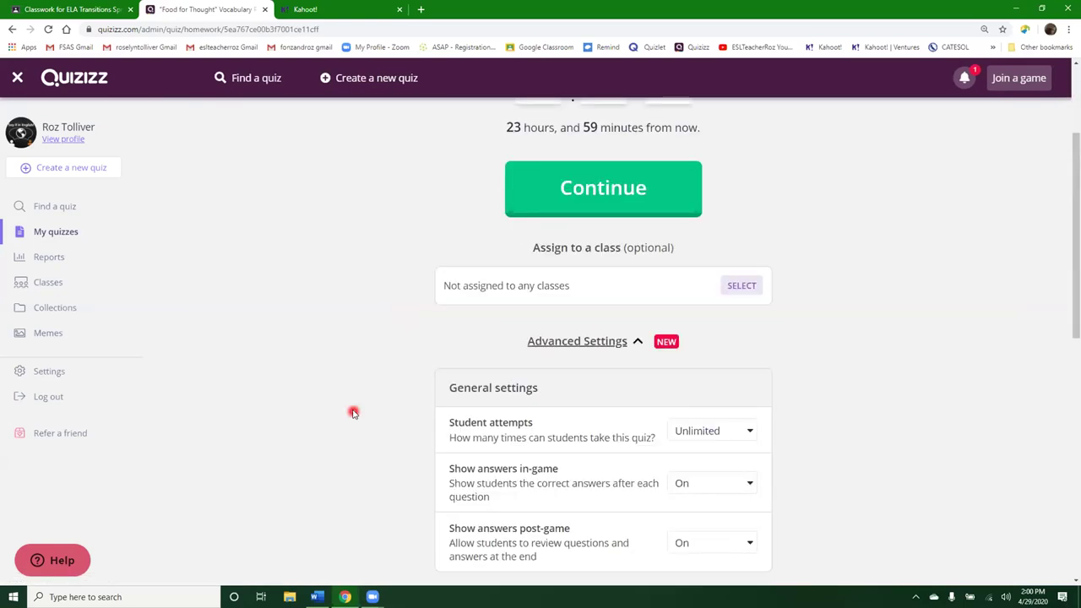
scroll(354, 413, down, 4)
scroll(343, 444, up, 7)
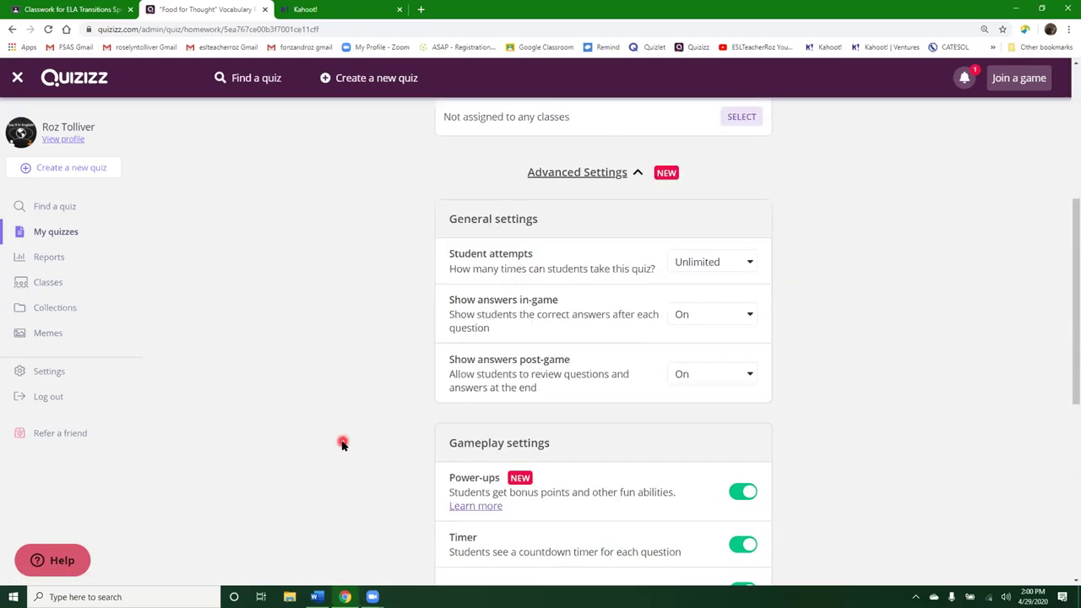
scroll(342, 445, down, 3)
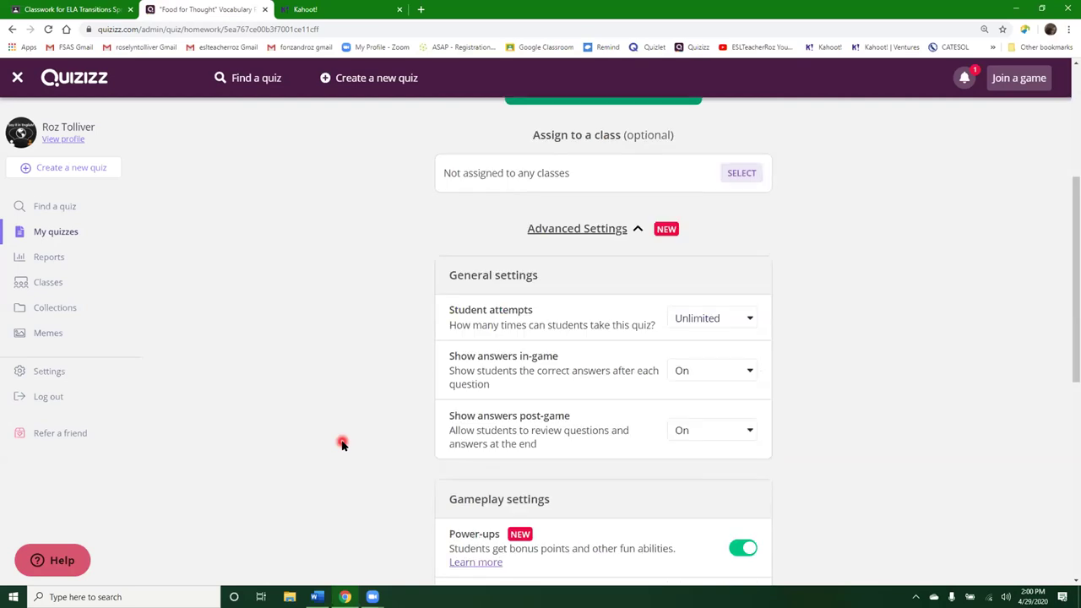
scroll(342, 444, down, 1)
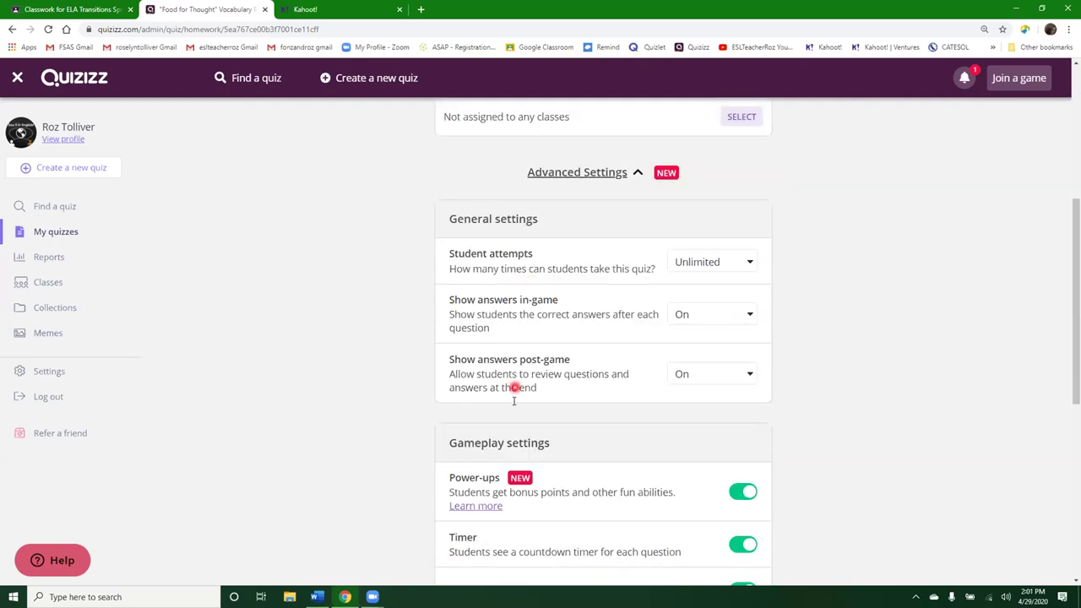
scroll(549, 422, down, 3)
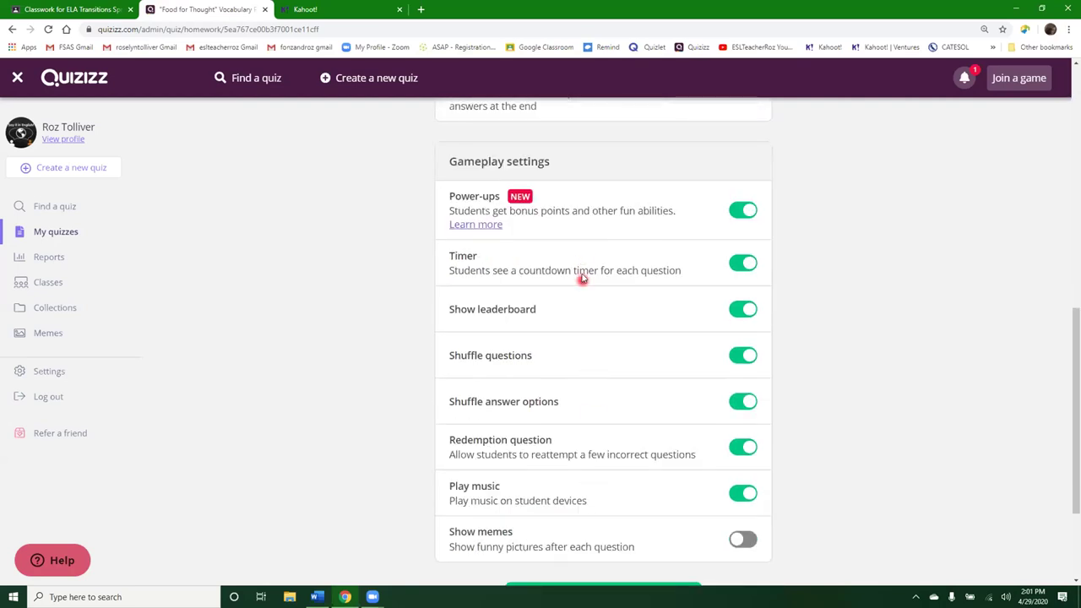
scroll(290, 428, up, 7)
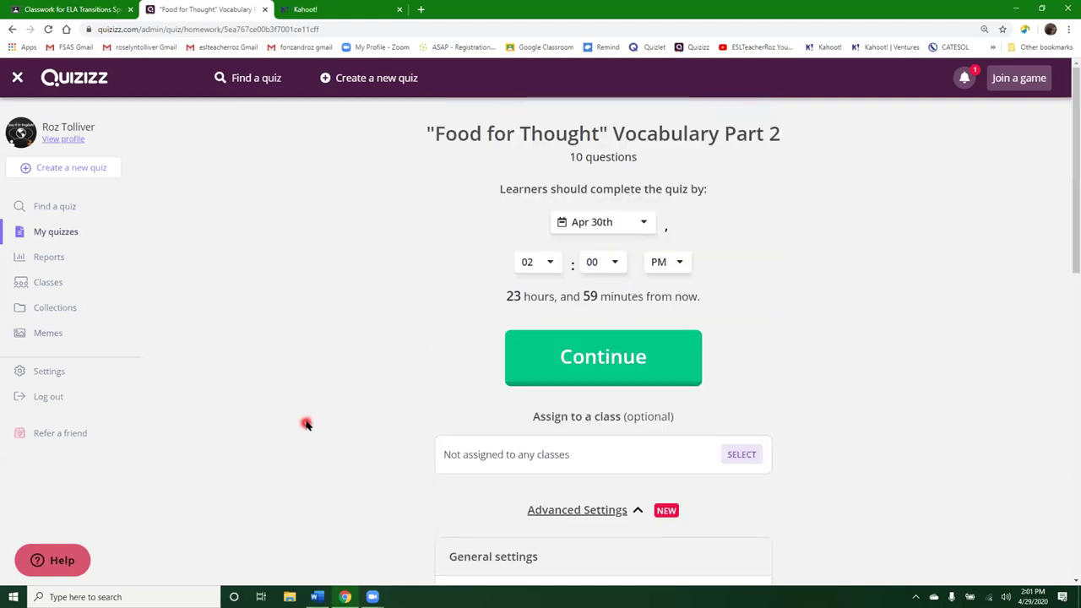
Step: Dismiss the class selection, create the homework game without assigning a class, and copy its share link
click(741, 456)
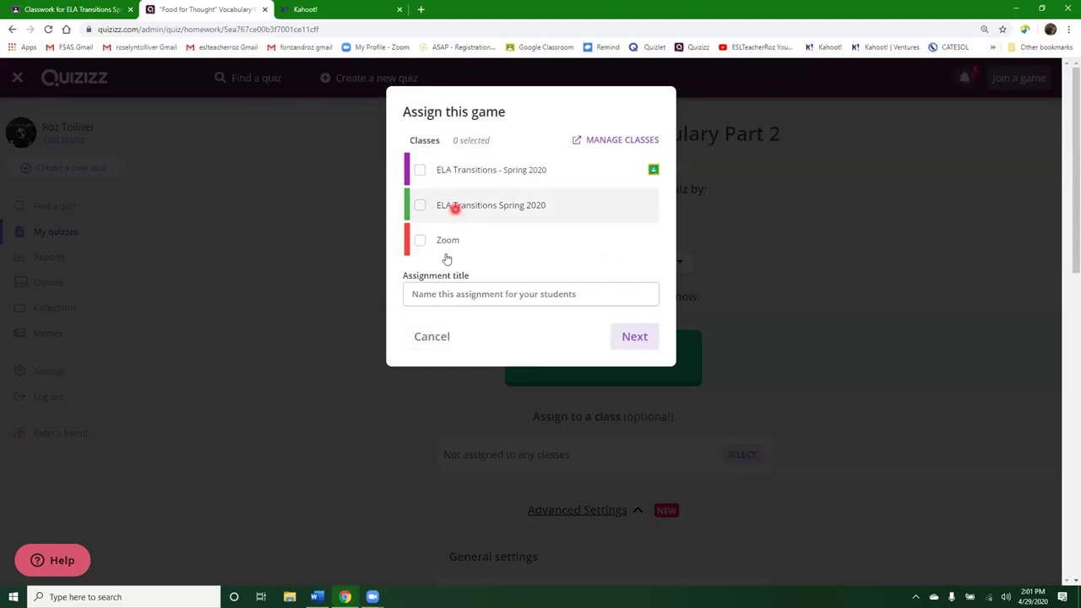
click(438, 348)
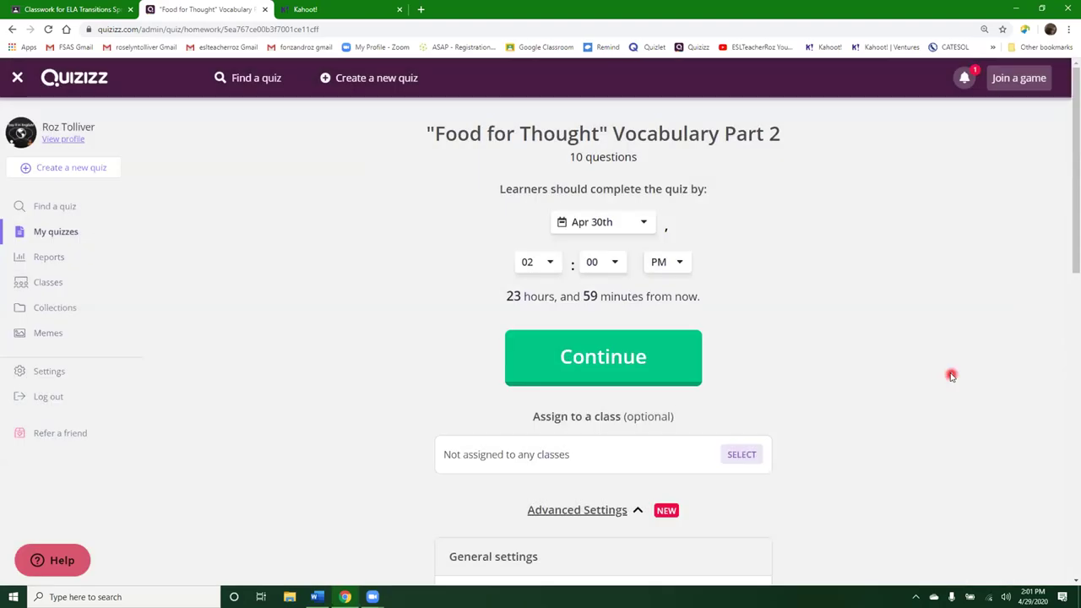
click(609, 358)
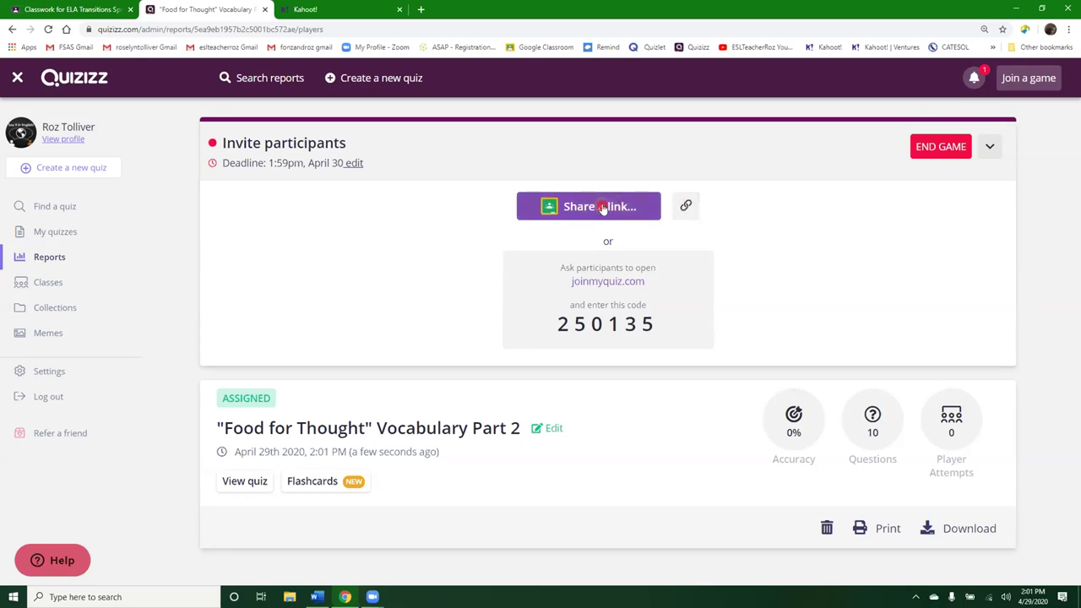
click(686, 205)
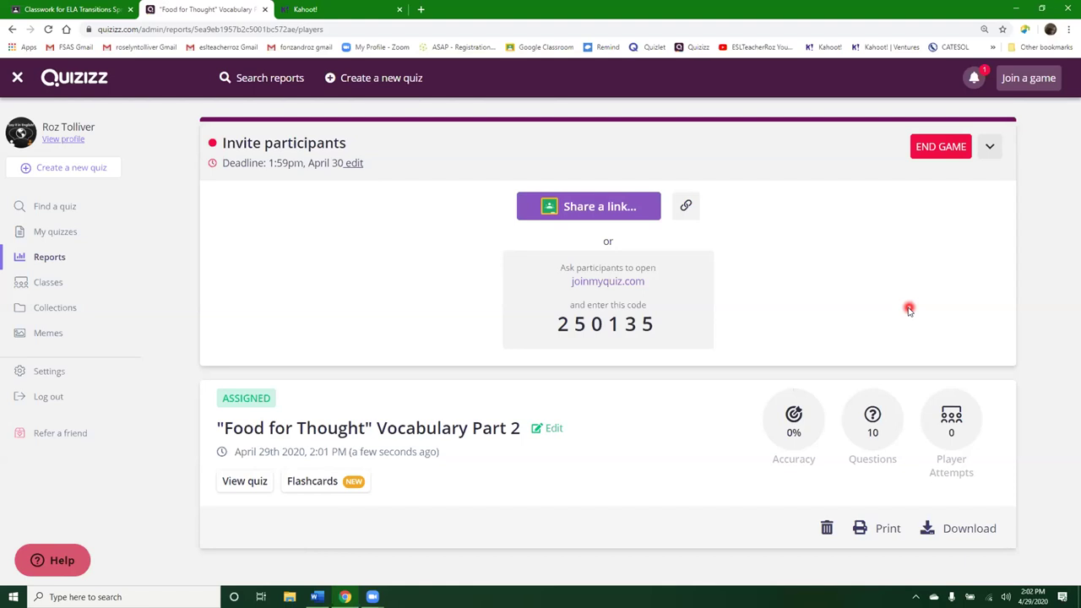
Step: Reopen the "Food for Thought" Vocabulary Part 2 quiz from the personal quizzes and start setting up a live game
click(63, 232)
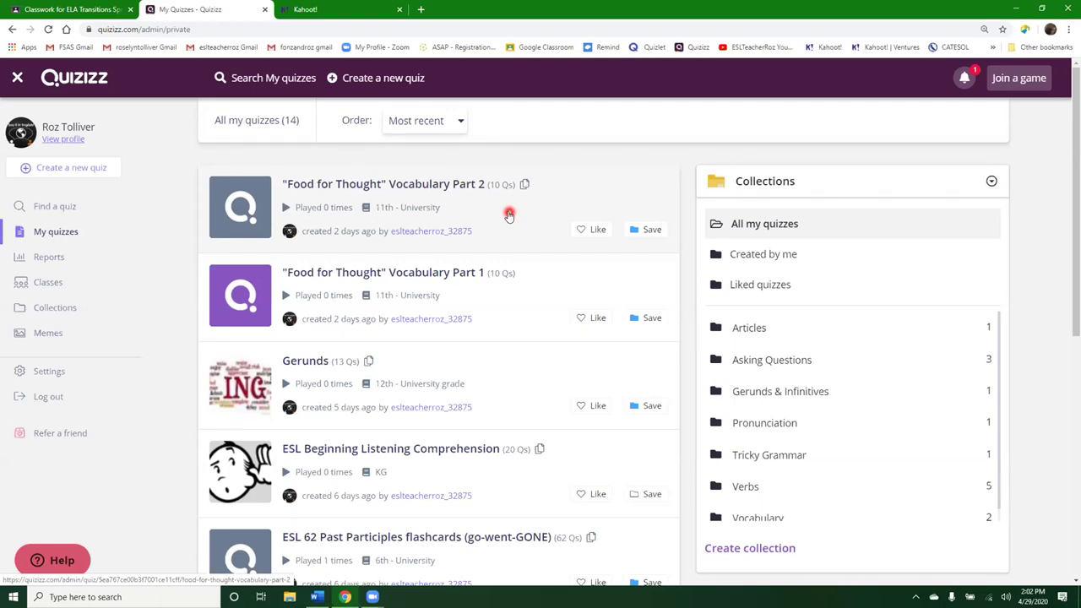
click(510, 215)
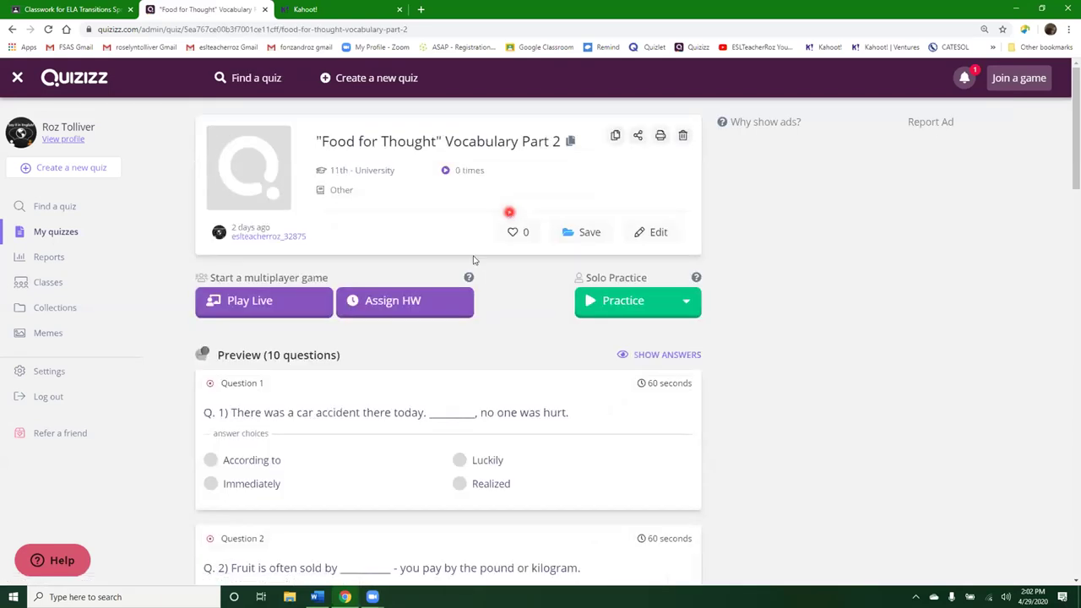
click(258, 305)
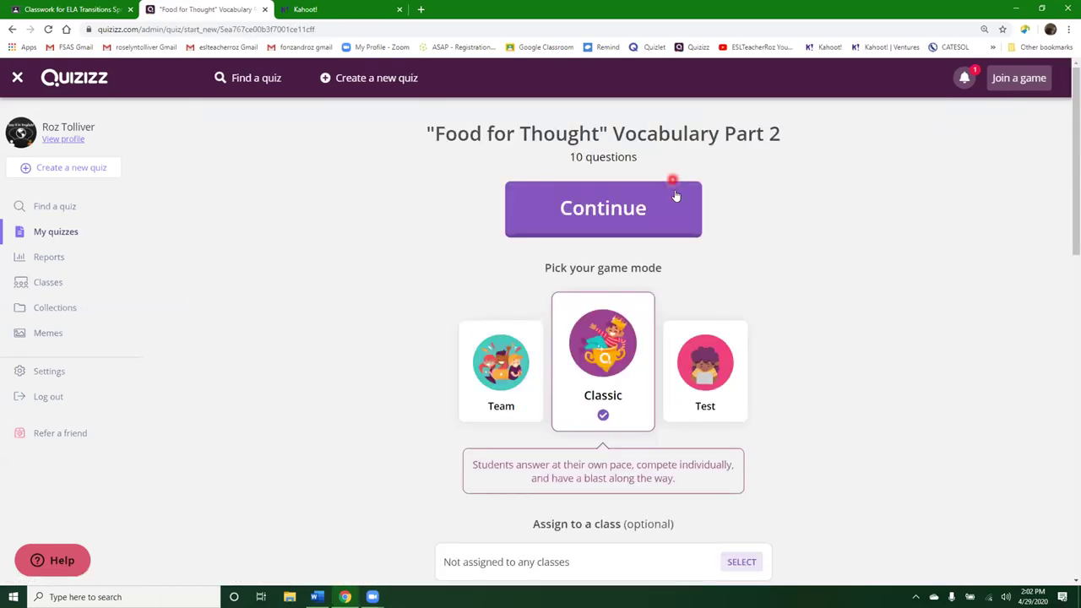
Step: Open the Classic live game's waiting room without assigning a class, and review the options for sharing its join link
click(615, 212)
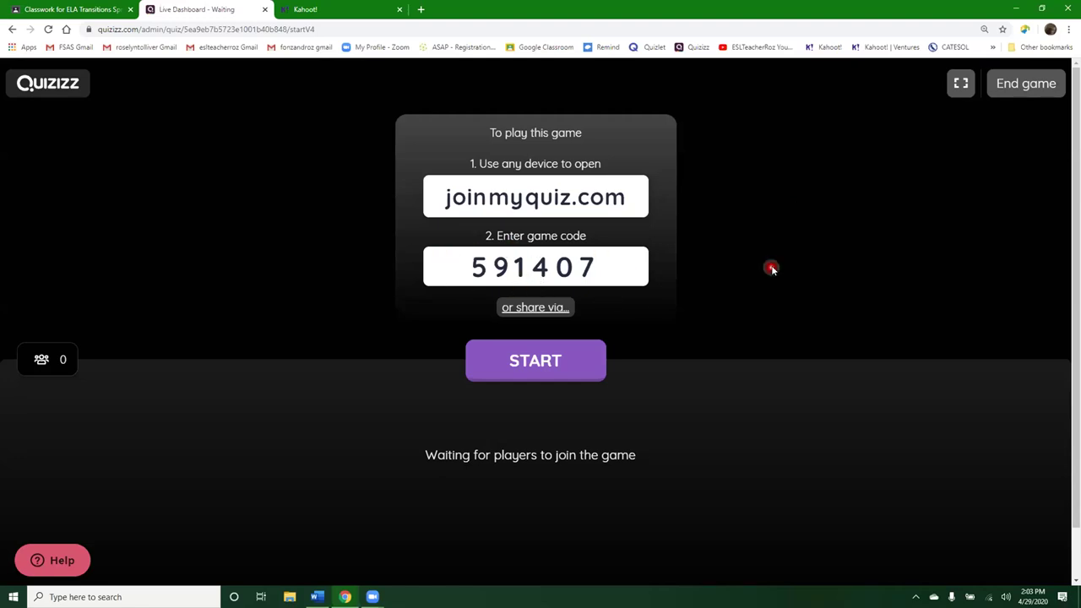
click(534, 308)
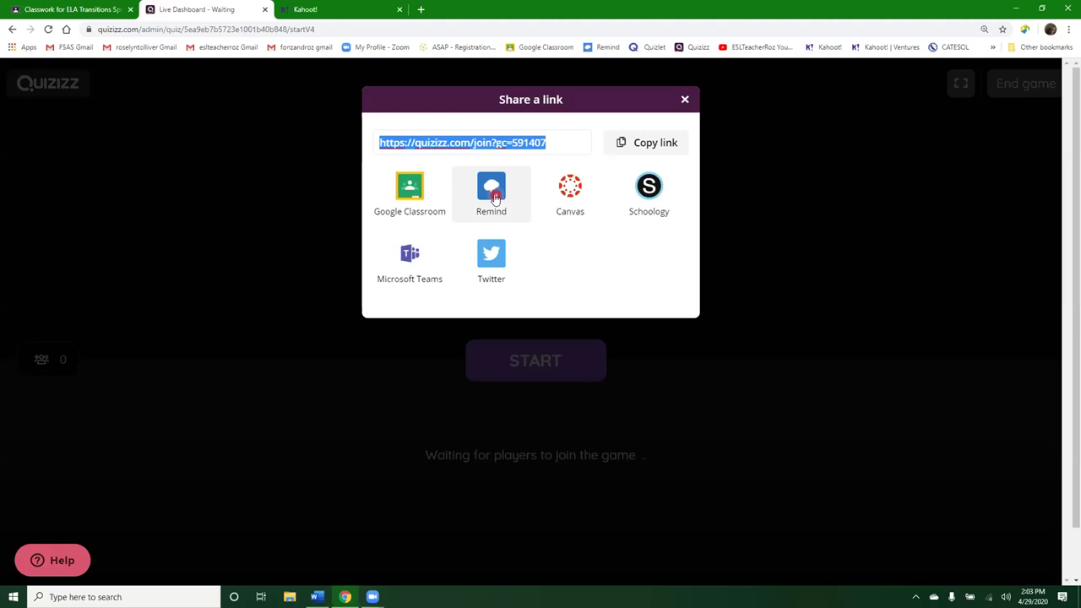
click(684, 100)
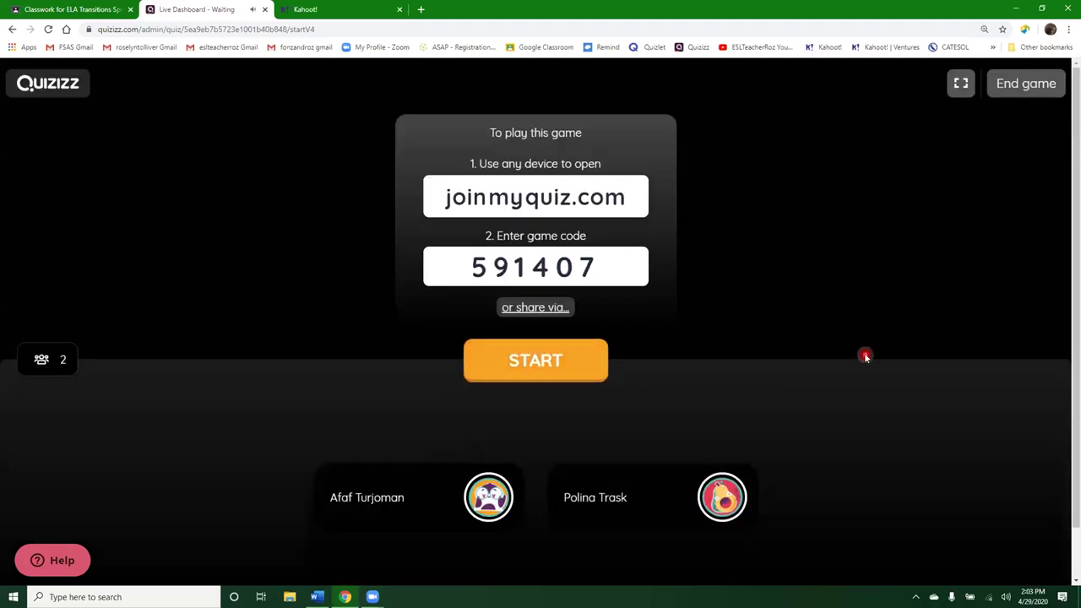
Step: Look over the joined players in the waiting room, start the live game, and mute its sound
scroll(865, 357, down, 1)
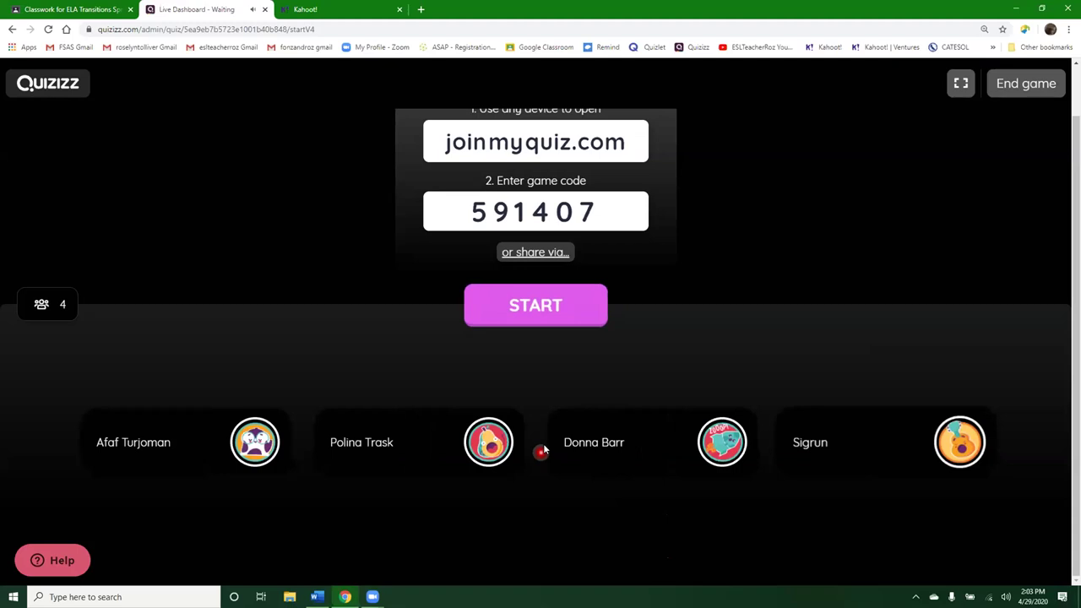
click(598, 444)
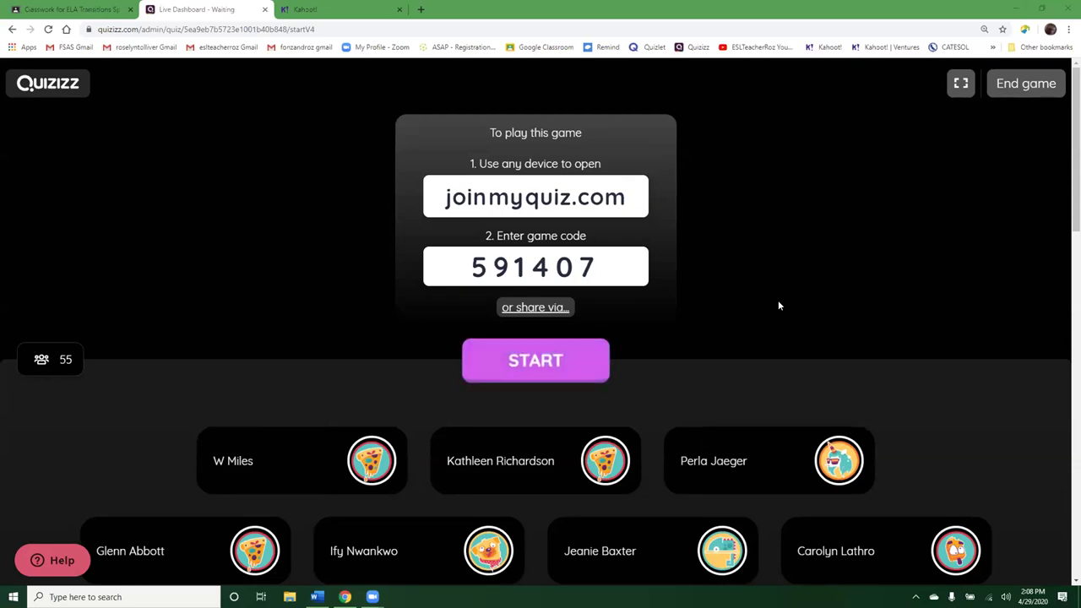
click(833, 251)
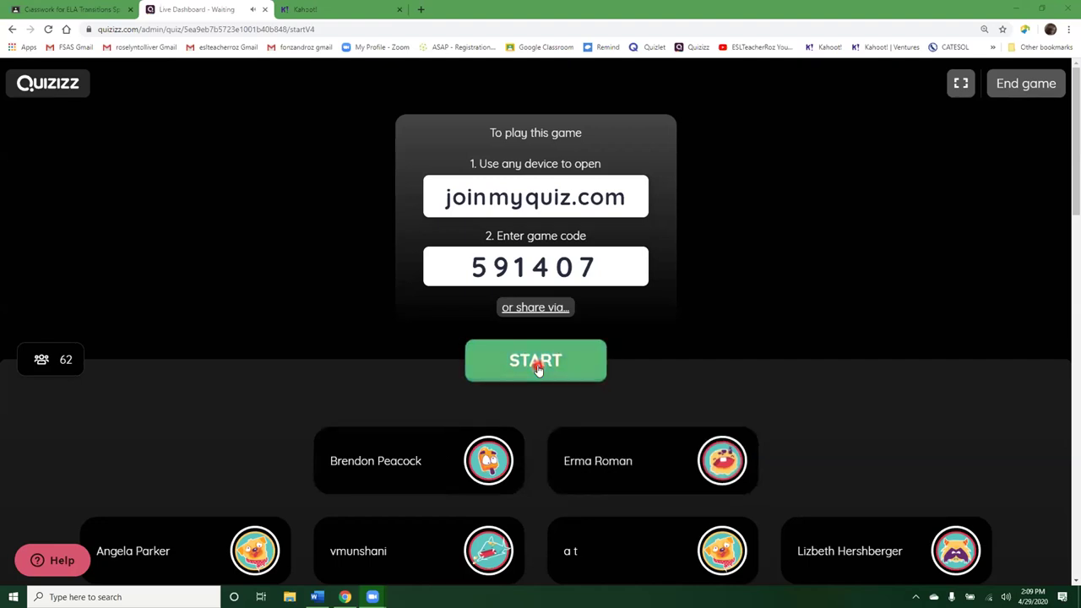
click(537, 364)
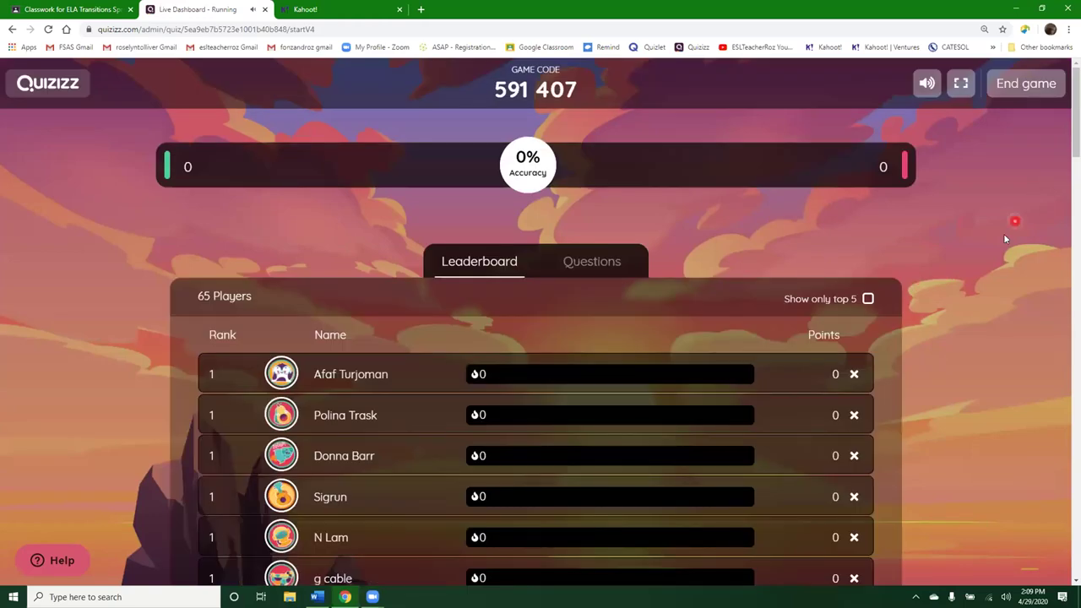
click(926, 84)
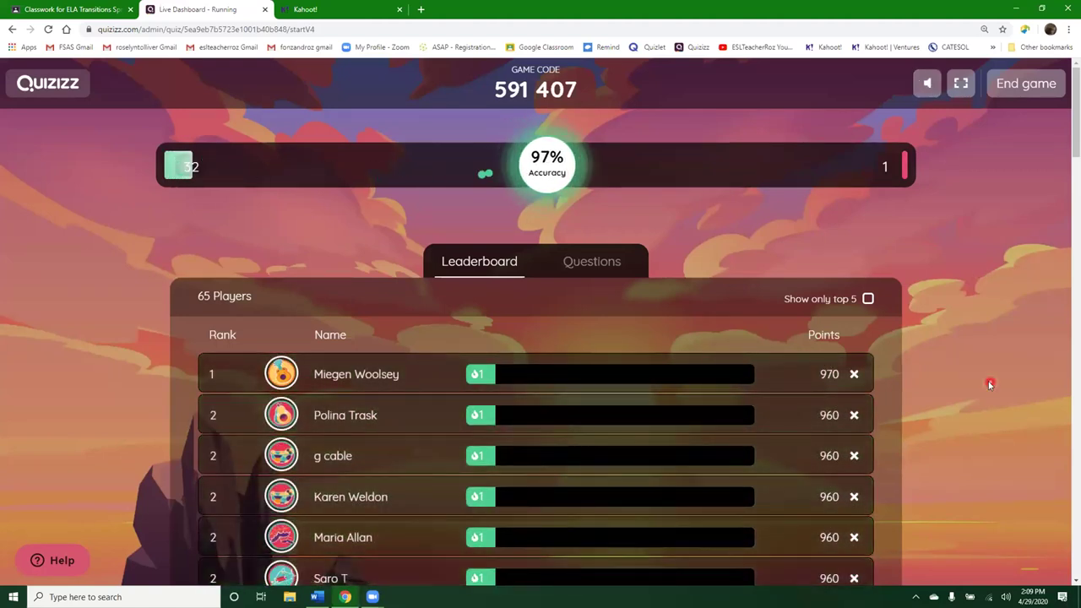
Step: Examine the live leaderboard's player rankings and points, and return to the overall class accuracy bar
scroll(619, 262, down, 1)
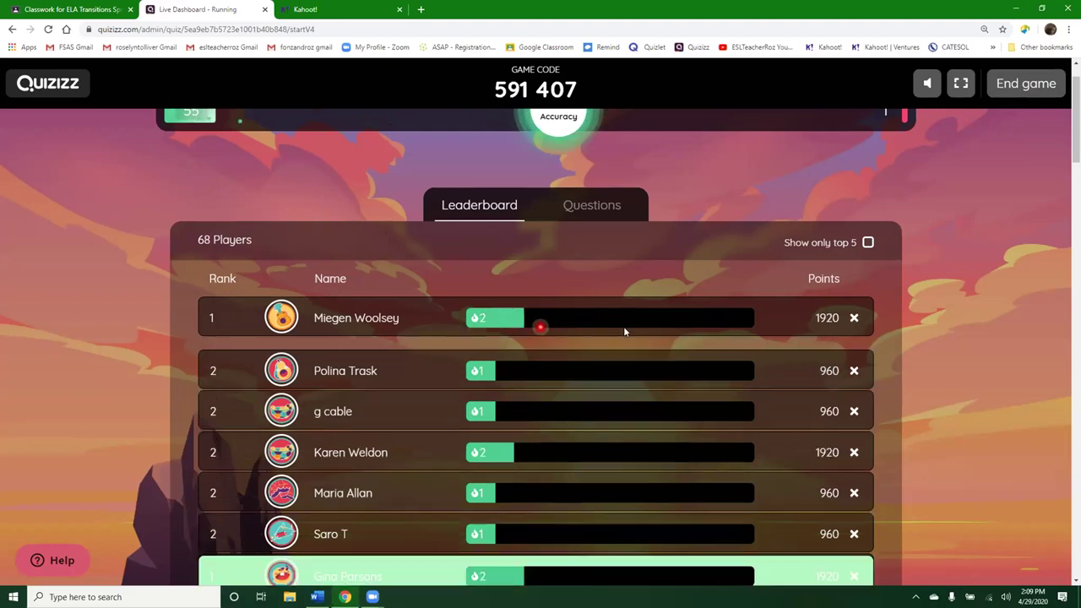
scroll(1001, 361, down, 2)
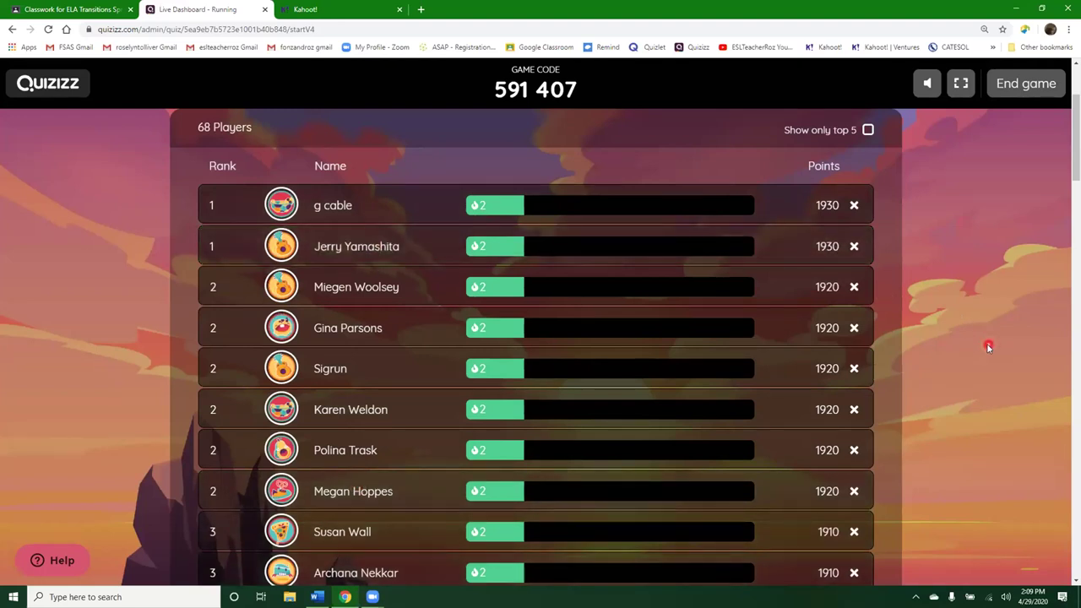
scroll(989, 347, up, 1)
scroll(989, 347, up, 2)
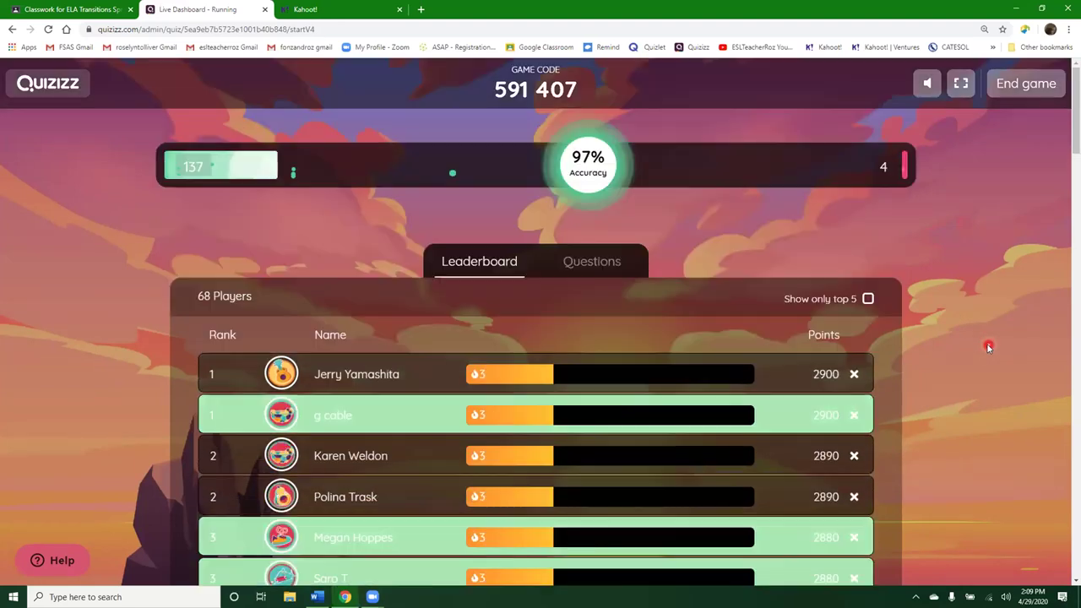